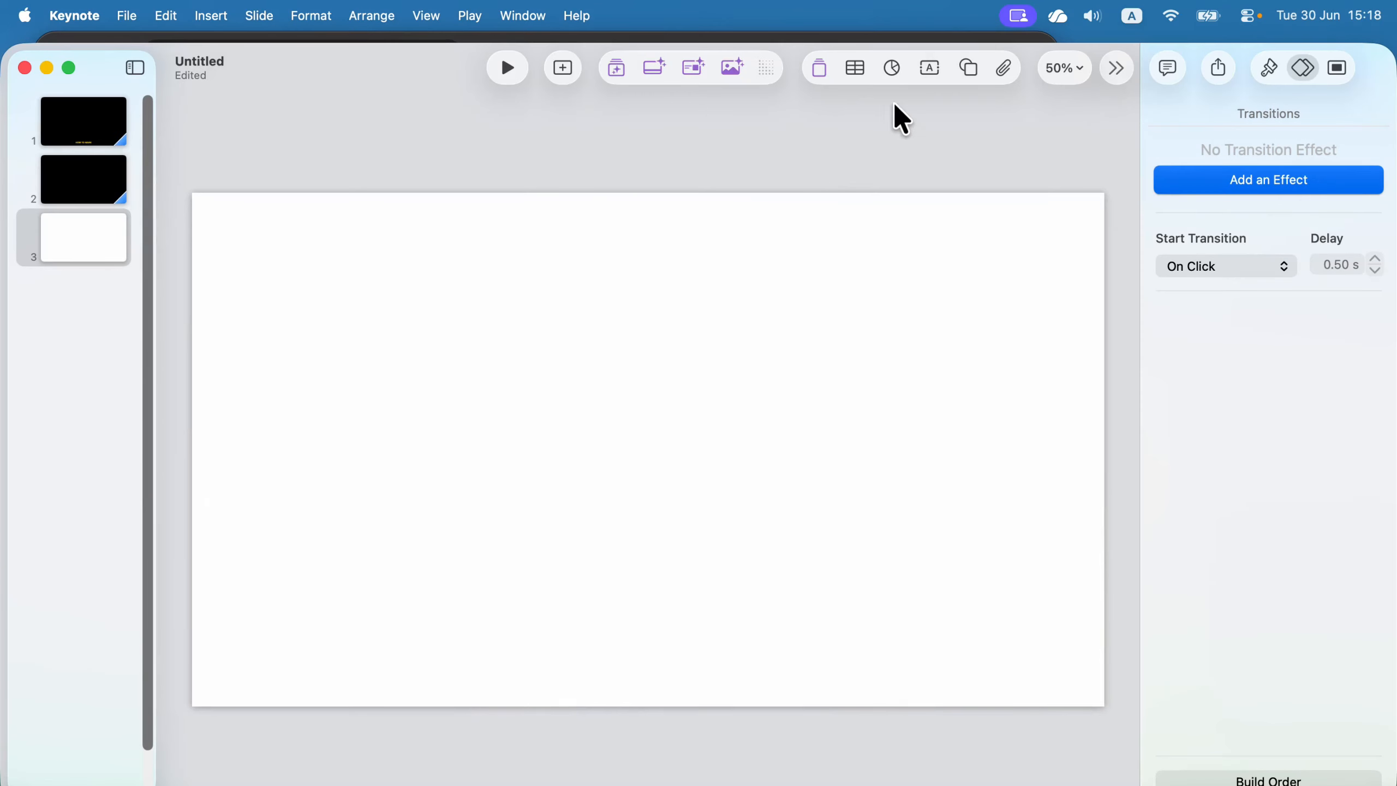
Step: Add a text box to slide 3 and paste the copied crawl text into it
{"action": "left_click", "coordinate": [929, 68]}
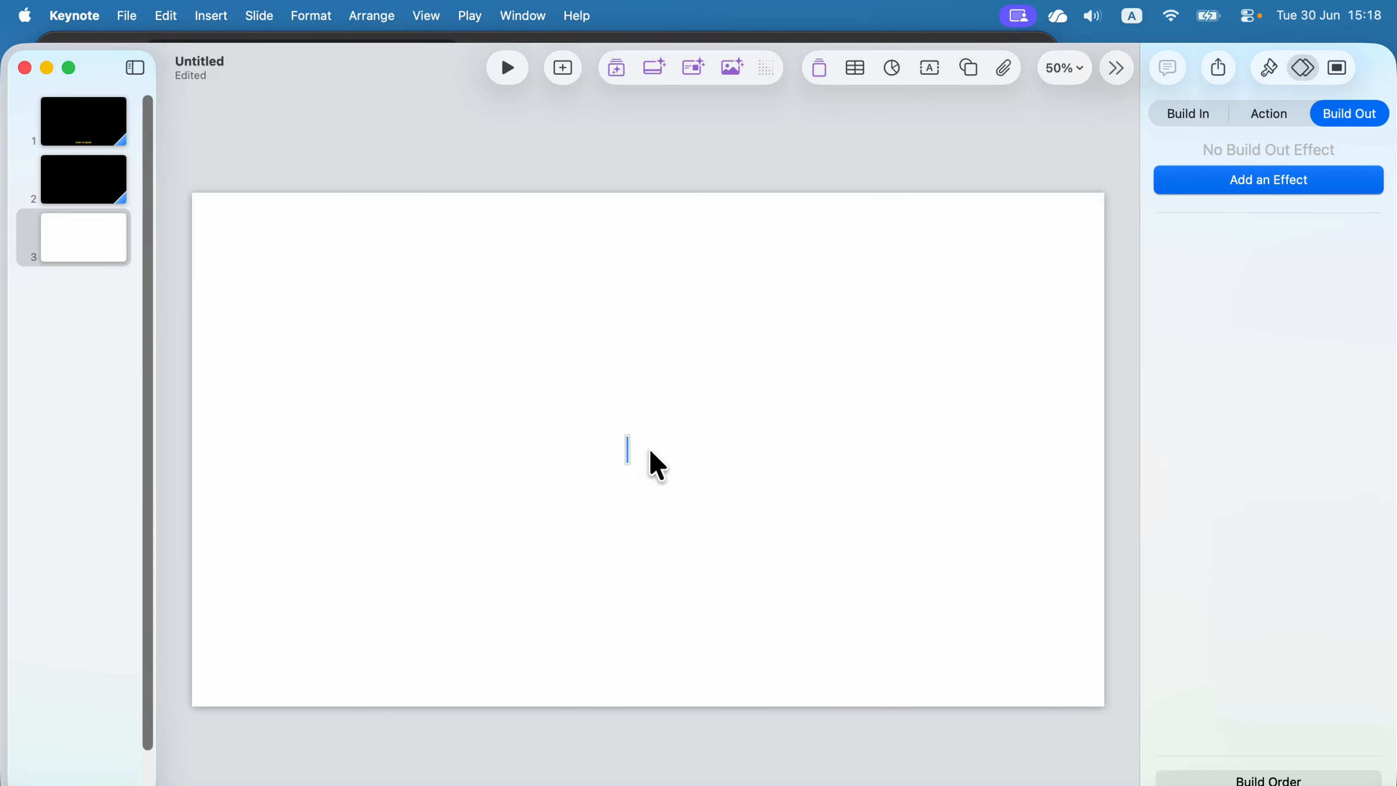
{"action": "key", "text": "super+v"}
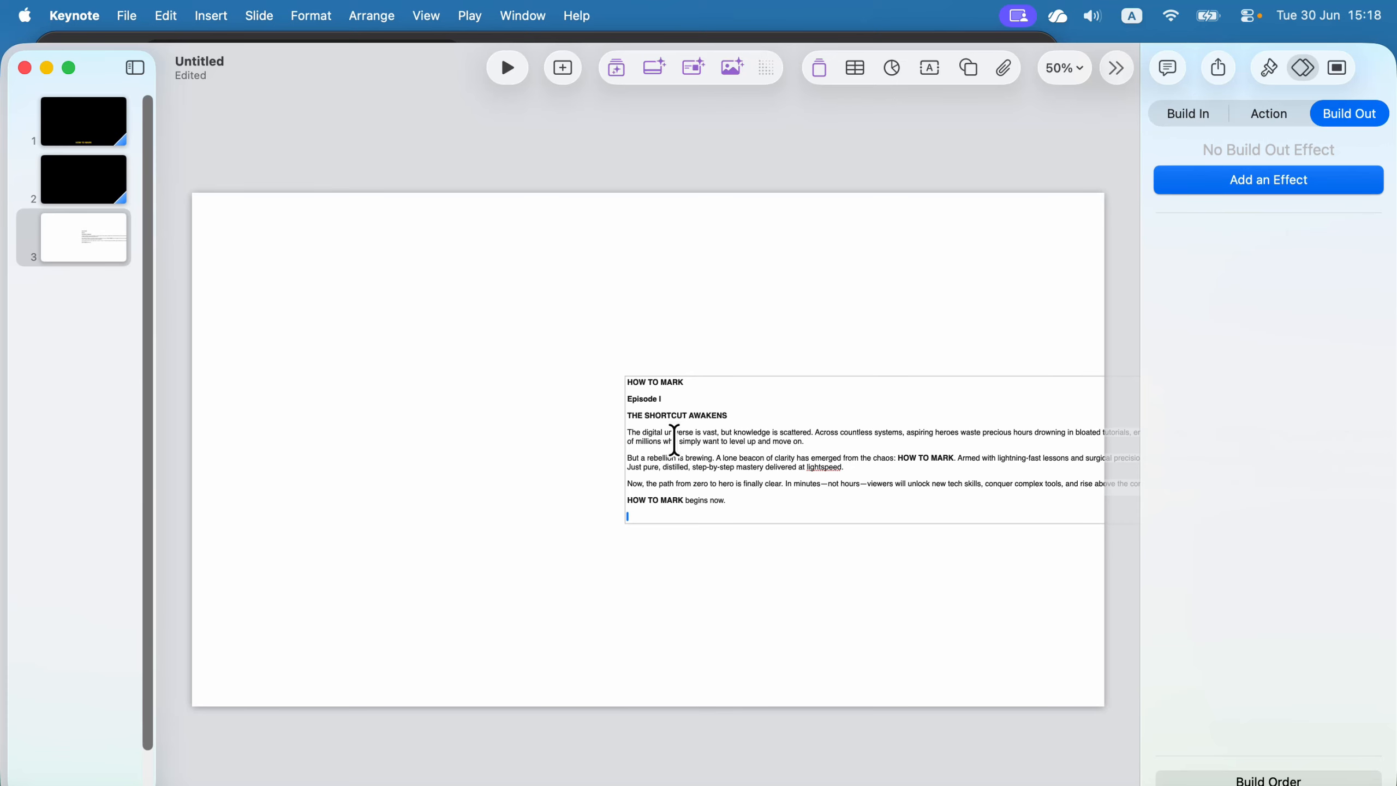
{"action": "left_click", "coordinate": [807, 579]}
Step: Narrow the pasted text box so its lines wrap within the slide, and move it near the slide's middle
{"action": "left_click_drag", "start_coordinate": [779, 473], "coordinate": [476, 433]}
{"action": "left_click_drag", "start_coordinate": [710, 435], "coordinate": [489, 470]}
{"action": "left_click_drag", "start_coordinate": [1004, 438], "coordinate": [584, 440]}
{"action": "left_click_drag", "start_coordinate": [483, 490], "coordinate": [747, 435]}
Step: Format all the crawl text as 31 pt, centre-aligned and yellow
{"action": "triple_click", "coordinate": [732, 438]}
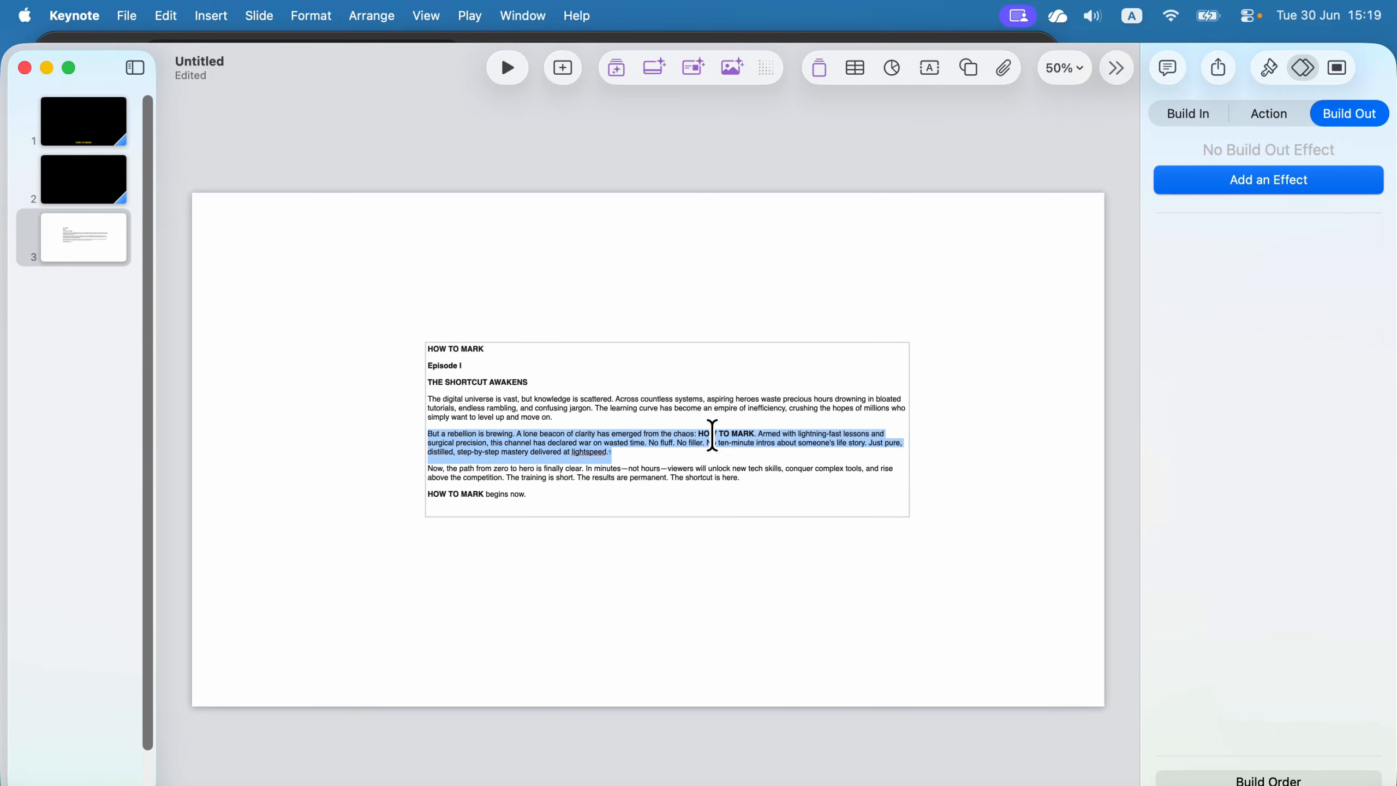
{"action": "left_click_drag", "start_coordinate": [428, 352], "coordinate": [655, 520]}
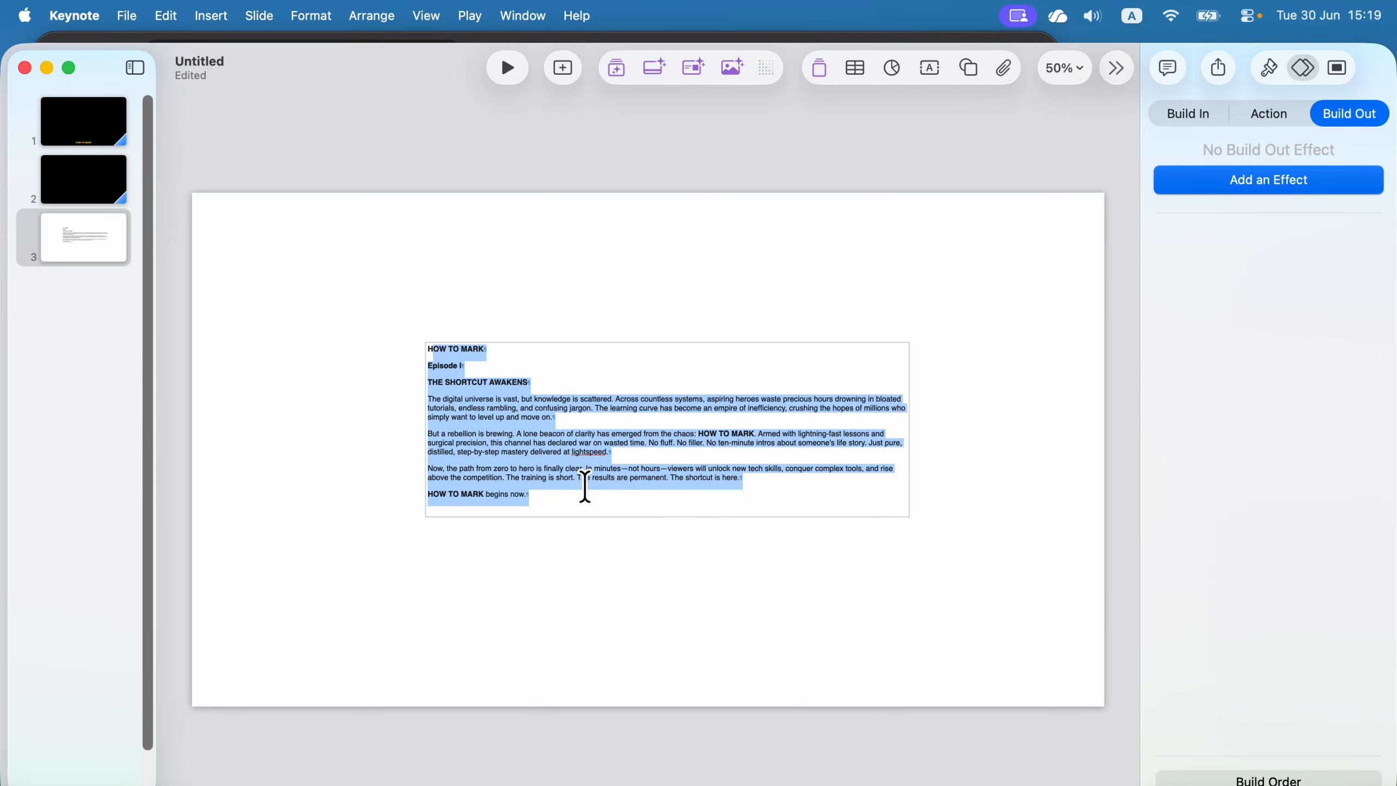
{"action": "double_click", "coordinate": [570, 503]}
{"action": "key", "text": "super+a"}
{"action": "left_click", "coordinate": [1263, 63]}
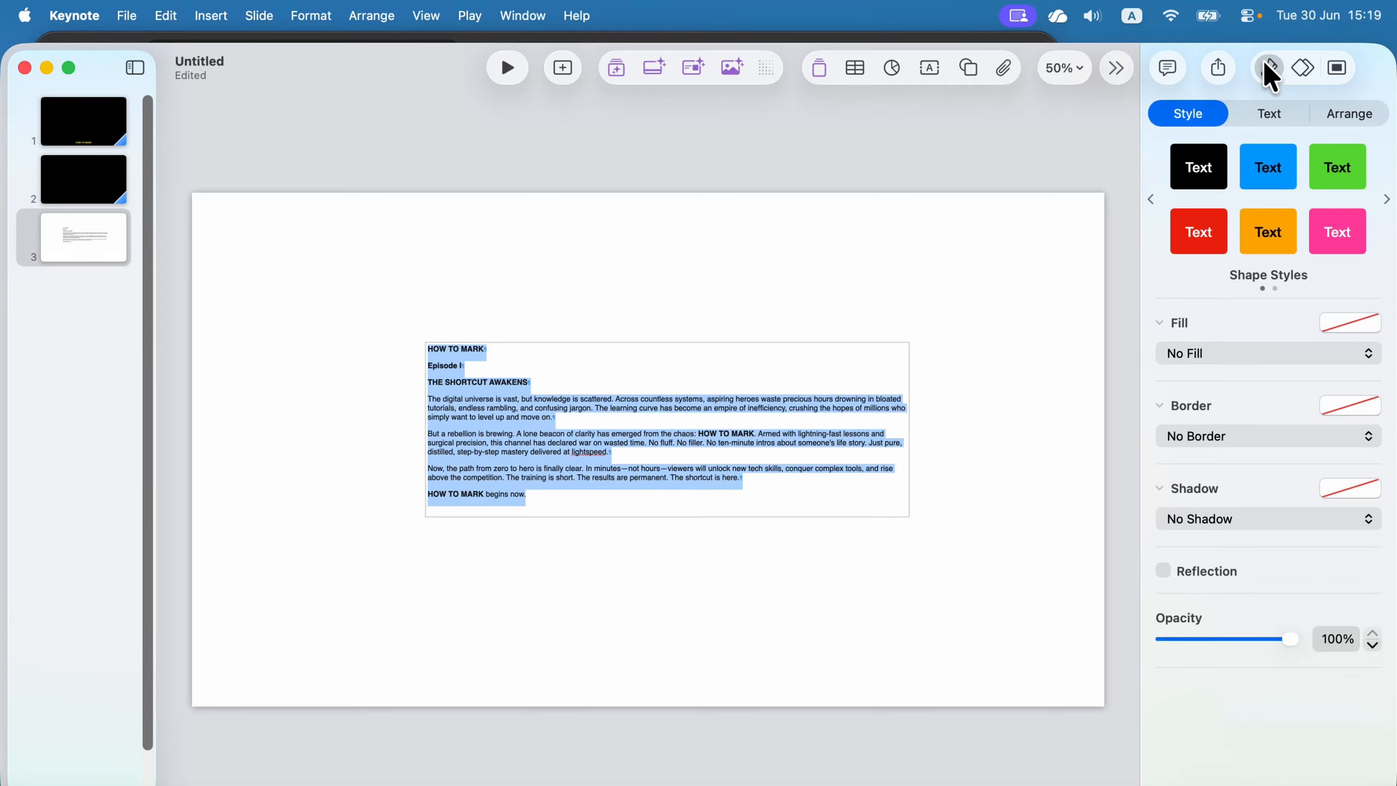
{"action": "left_click", "coordinate": [1272, 114]}
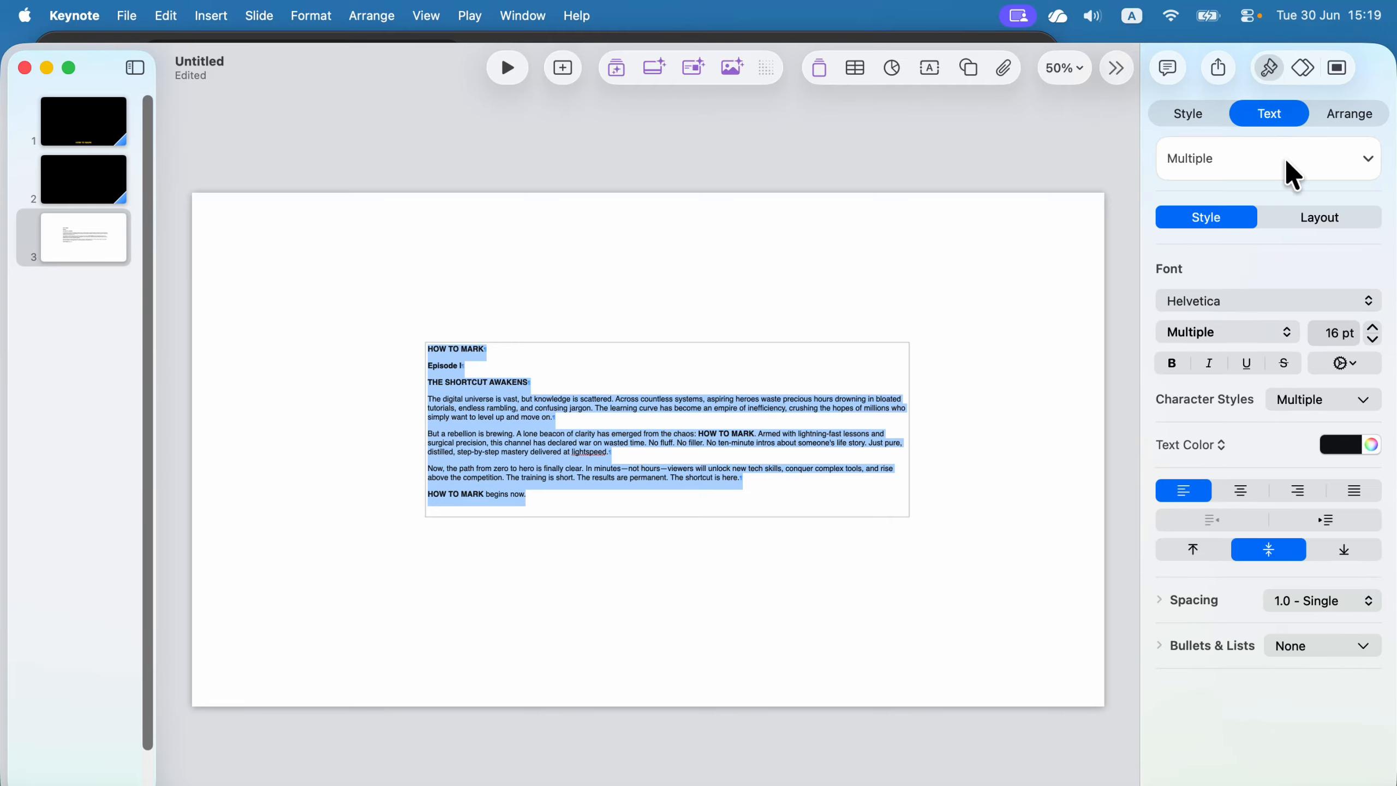
{"action": "left_click_drag", "start_coordinate": [1373, 328], "coordinate": [1378, 327]}
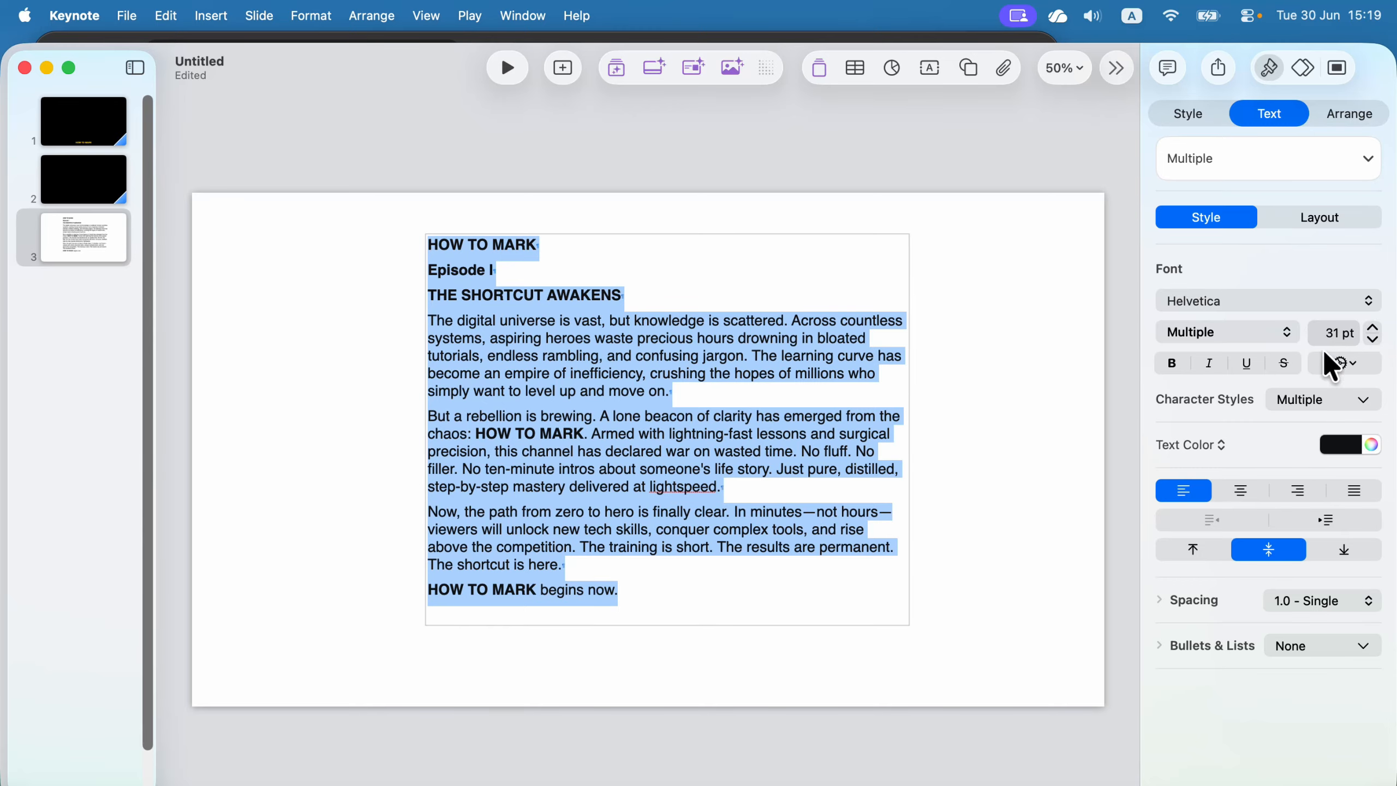
{"action": "left_click", "coordinate": [1245, 490]}
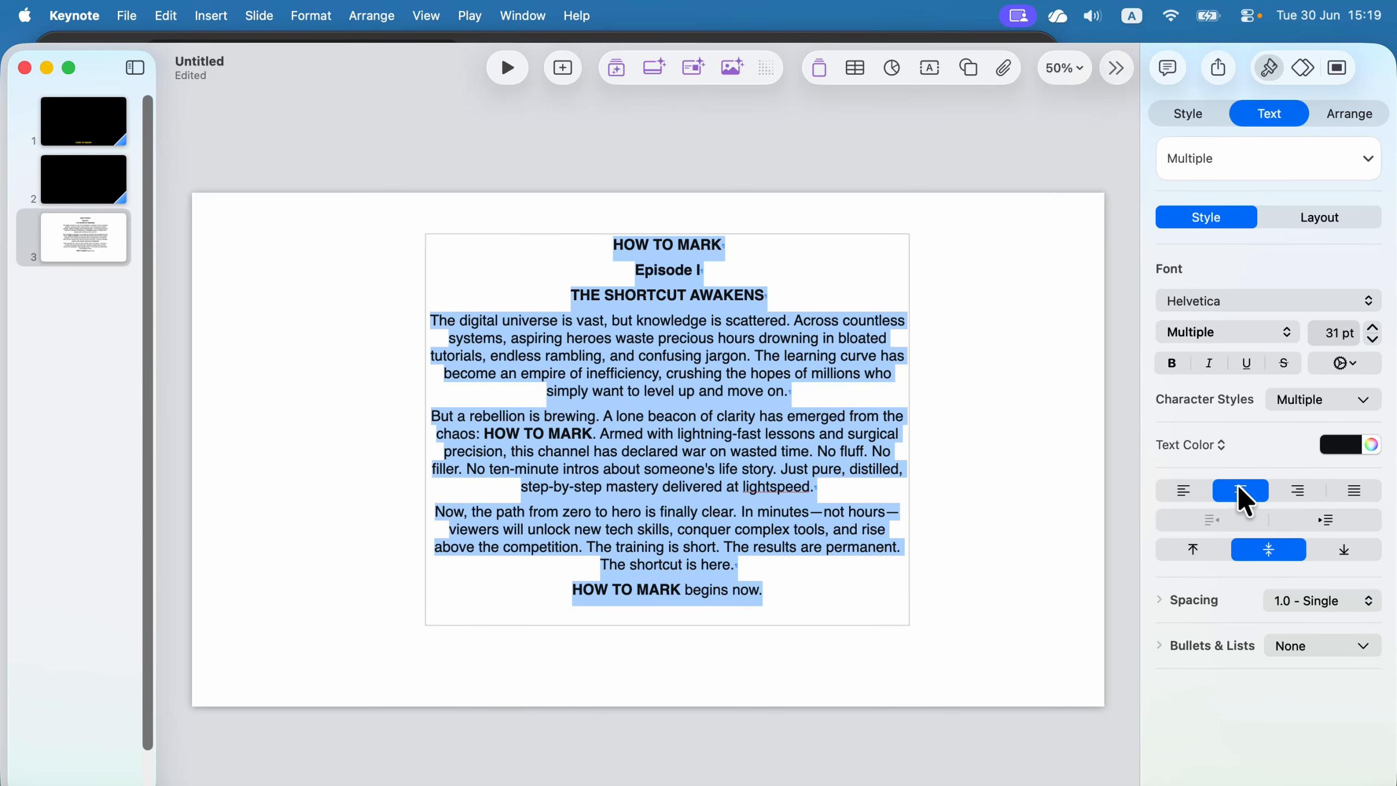
{"action": "left_click", "coordinate": [1348, 446]}
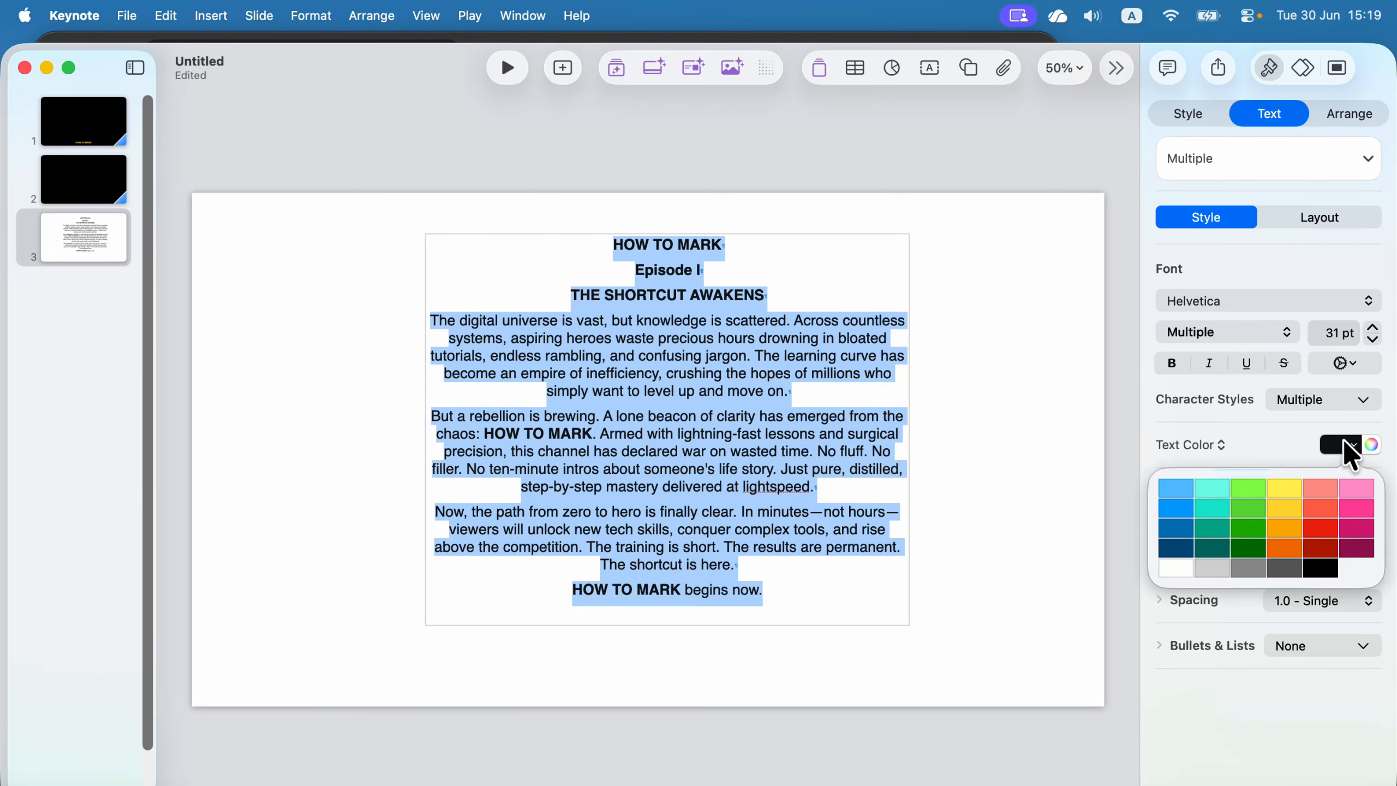
{"action": "left_click", "coordinate": [1287, 509]}
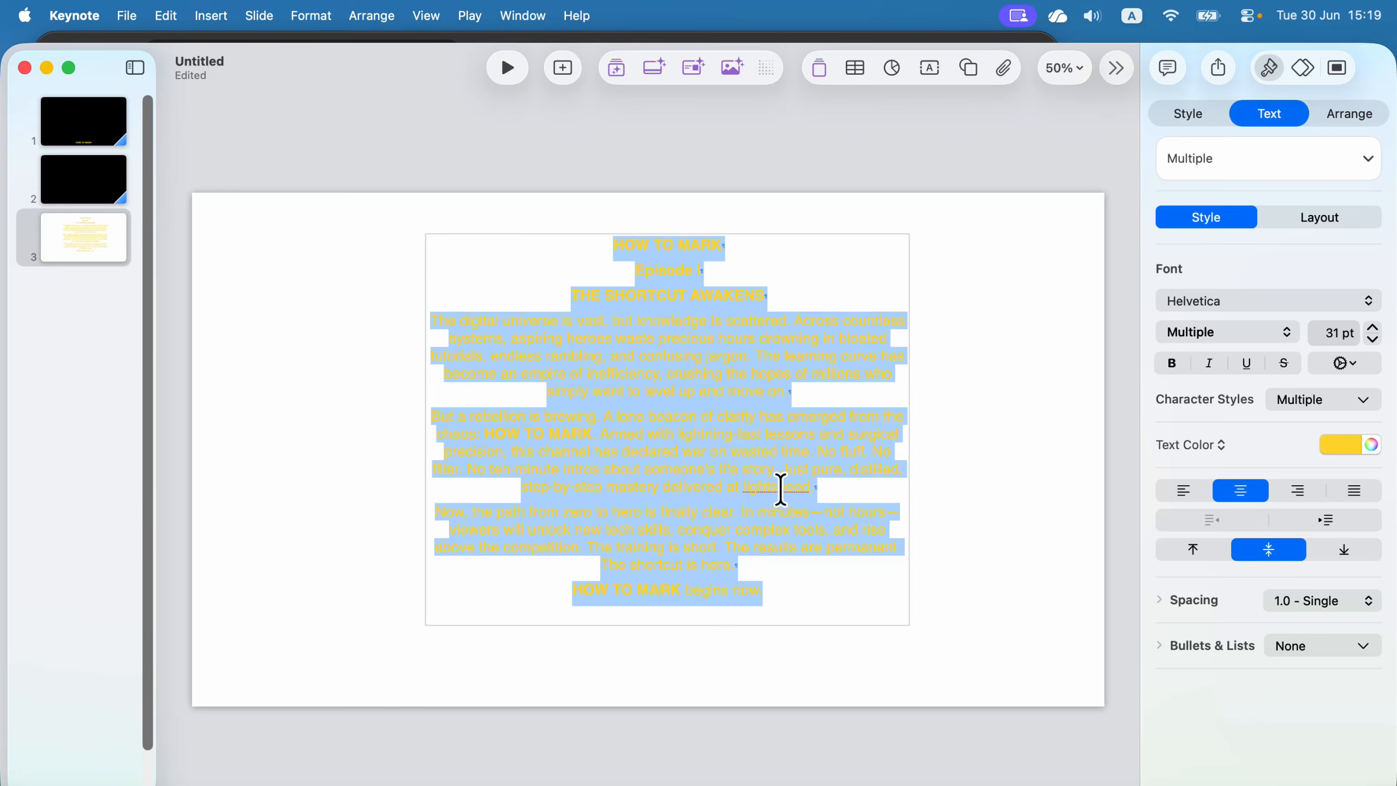
Step: Widen the crawl text box and shift it back toward the middle of the slide
{"action": "left_click", "coordinate": [757, 465]}
{"action": "left_click", "coordinate": [959, 476]}
{"action": "left_click", "coordinate": [797, 442]}
{"action": "left_click_drag", "start_coordinate": [911, 429], "coordinate": [1030, 438]}
{"action": "left_click_drag", "start_coordinate": [869, 380], "coordinate": [725, 353]}
Step: Enlarge all the crawl text to 48 pt and move the box so its heading starts at the slide's upper edge
{"action": "triple_click", "coordinate": [724, 352]}
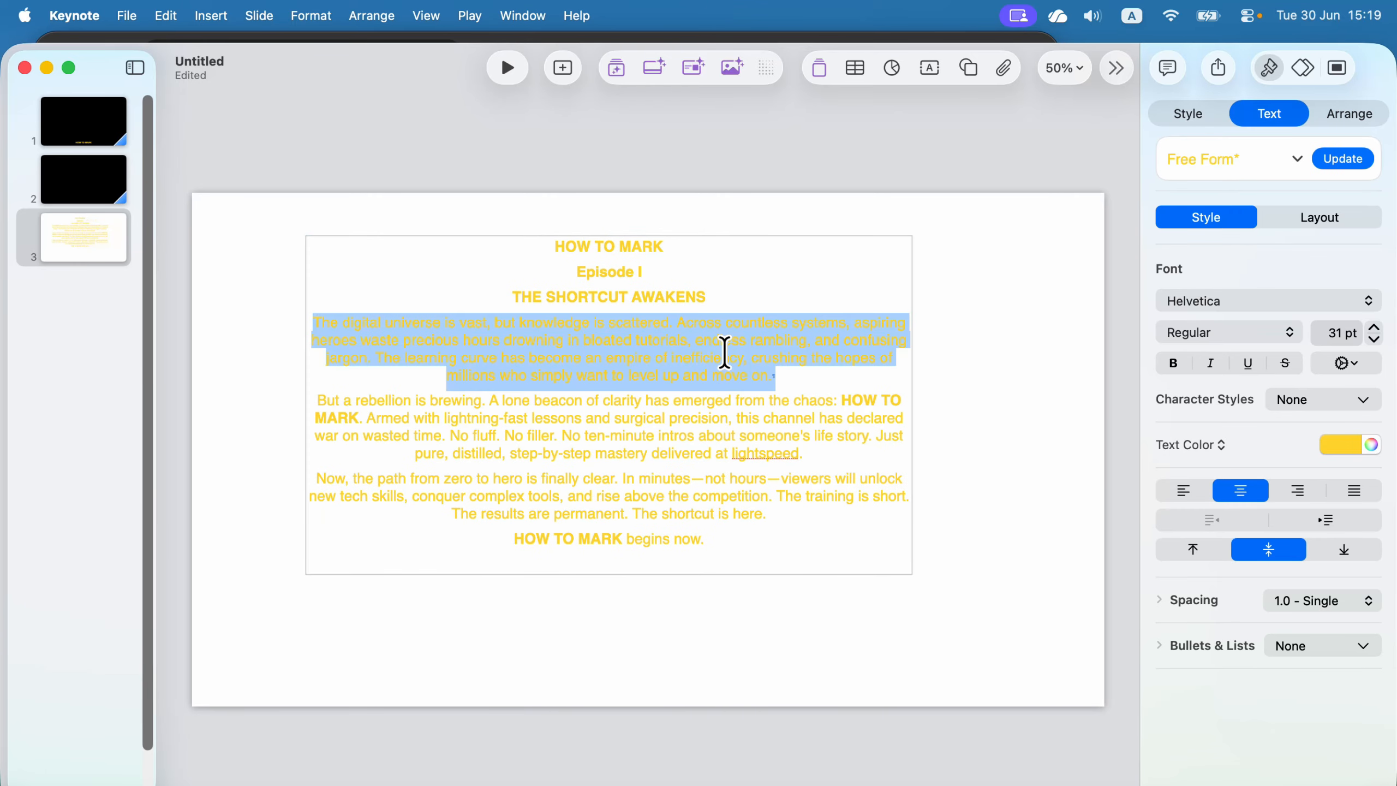
{"action": "key", "text": "super+a"}
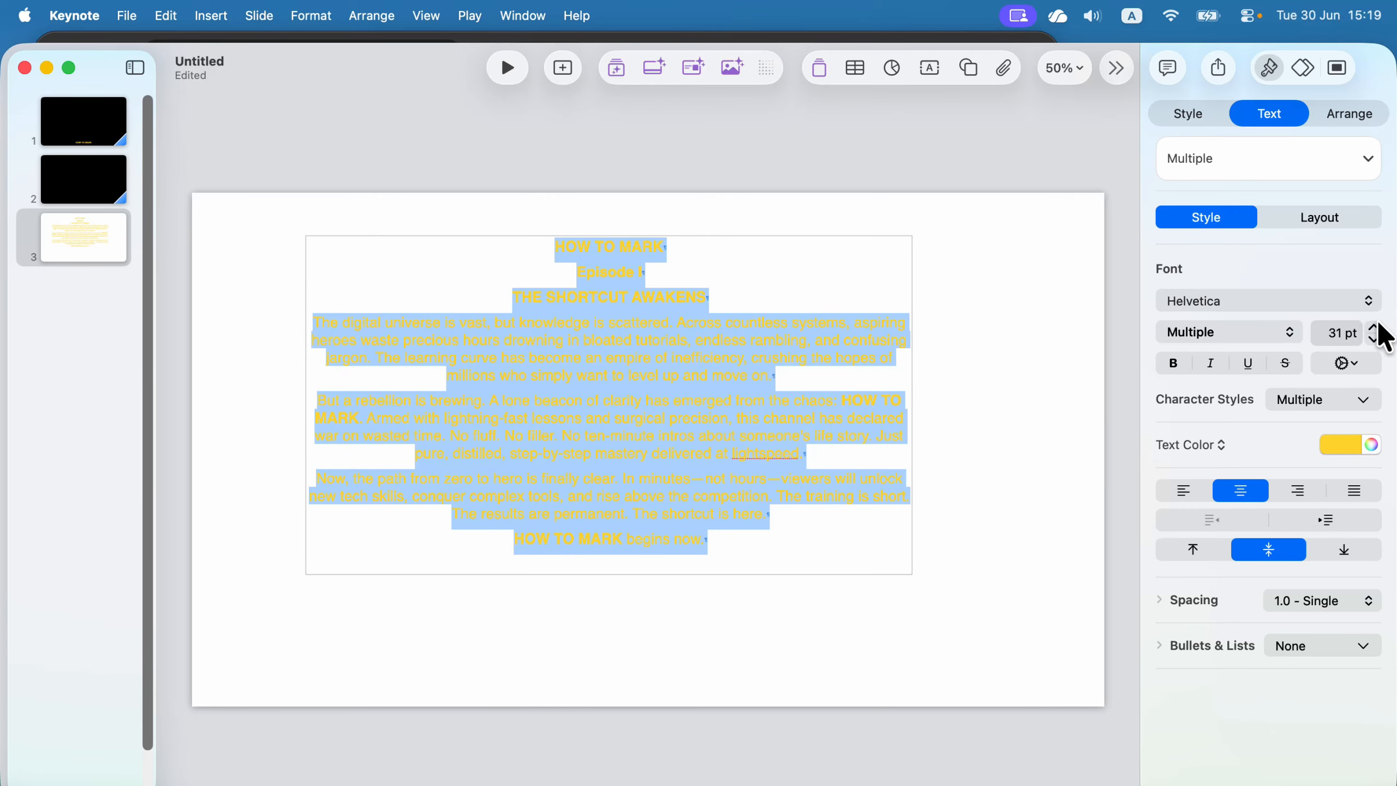
{"action": "left_click_drag", "start_coordinate": [1375, 328], "coordinate": [1375, 327]}
{"action": "left_click", "coordinate": [986, 337]}
{"action": "left_click", "coordinate": [727, 287]}
{"action": "left_click_drag", "start_coordinate": [618, 259], "coordinate": [658, 399]}
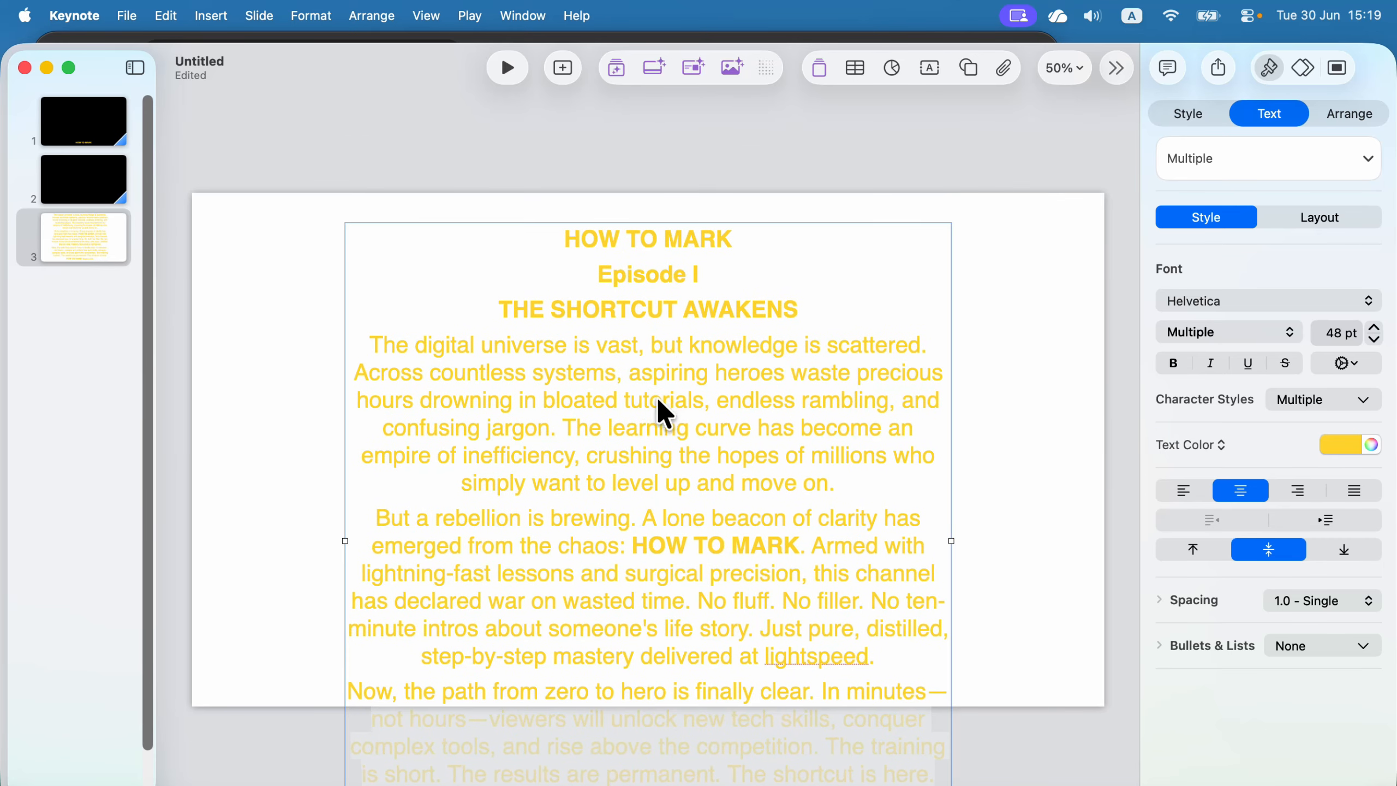
Step: Set the background colour fill of slide 3 to black
{"action": "left_click", "coordinate": [1044, 257]}
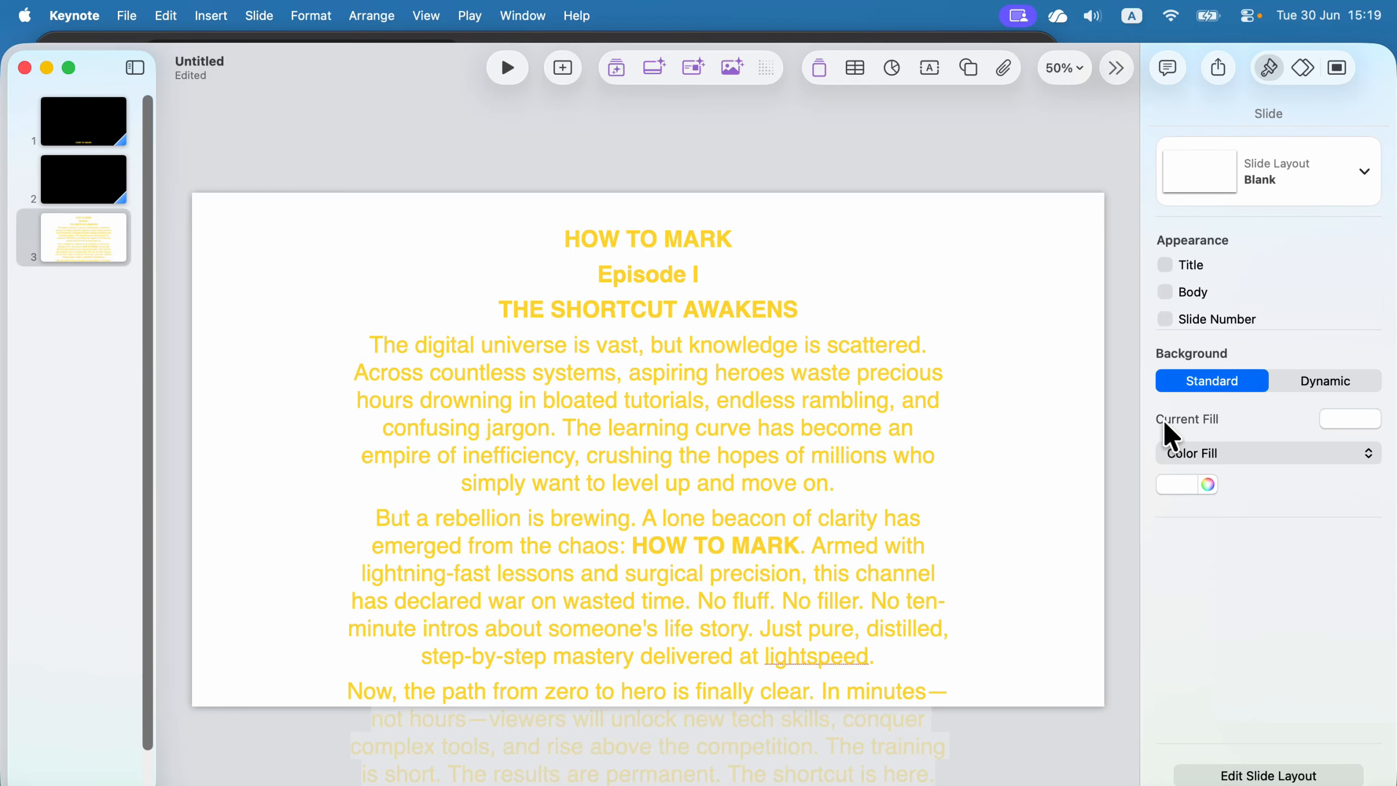
{"action": "left_click", "coordinate": [1180, 485]}
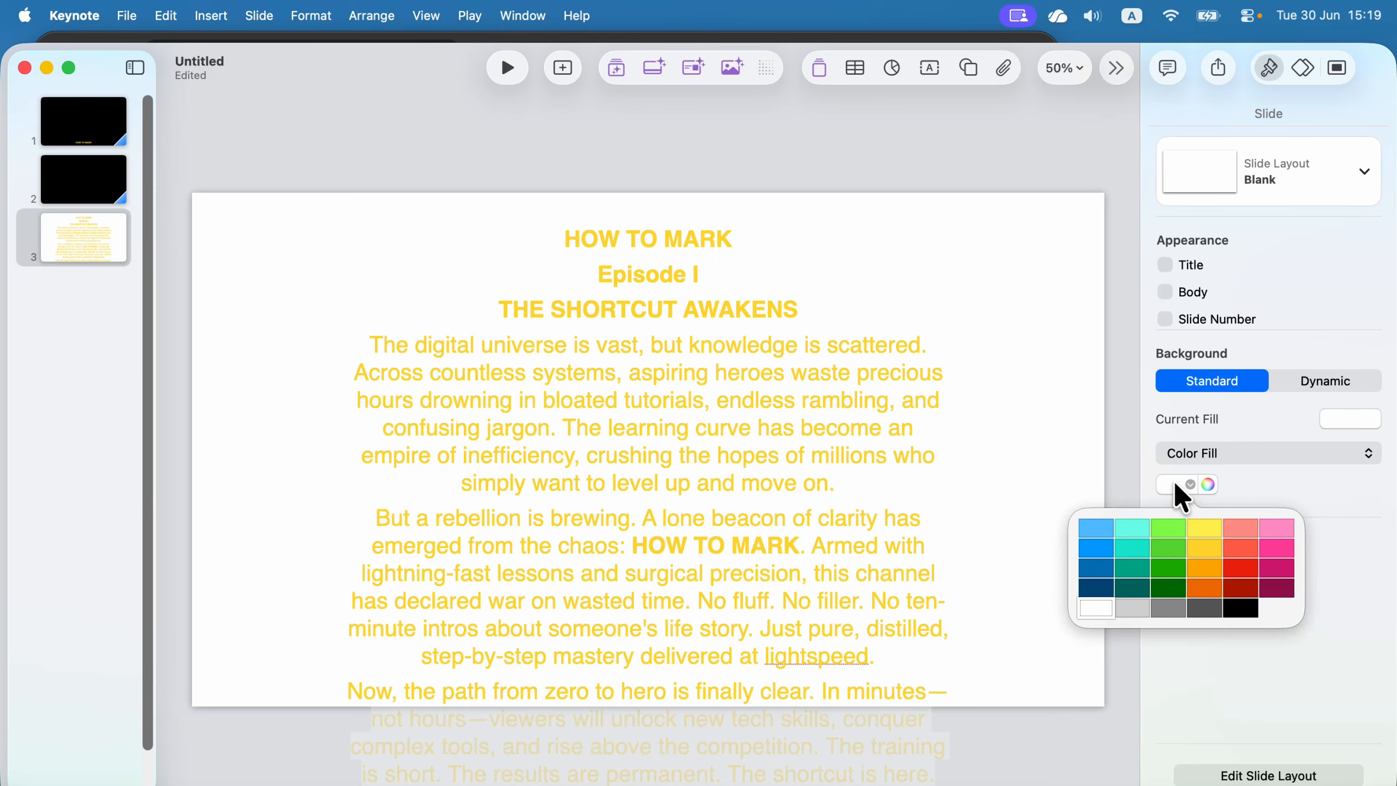
{"action": "left_click", "coordinate": [1250, 609]}
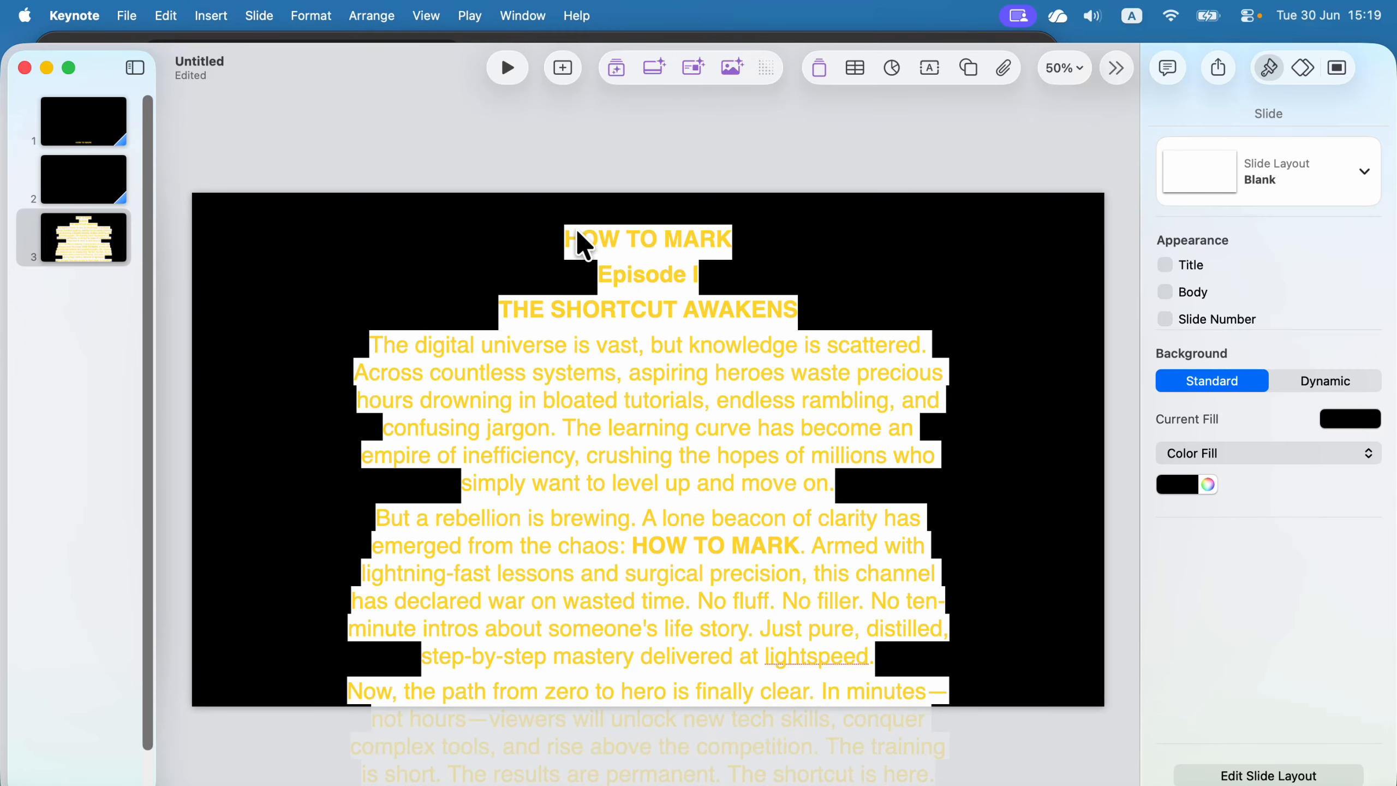
Step: Apply the black shape style to the crawl text box to replace the white highlight behind the text
{"action": "left_click", "coordinate": [658, 275]}
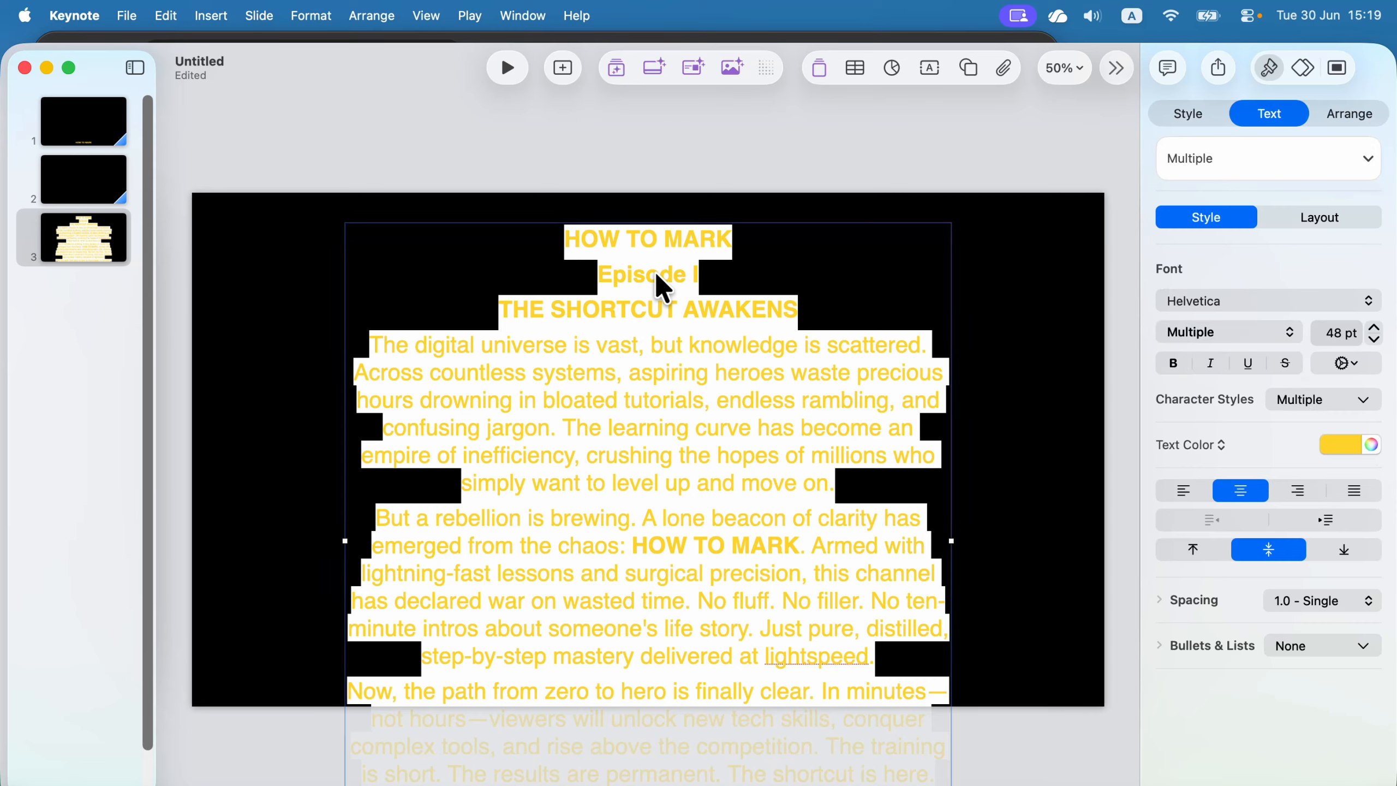
{"action": "triple_click", "coordinate": [619, 238]}
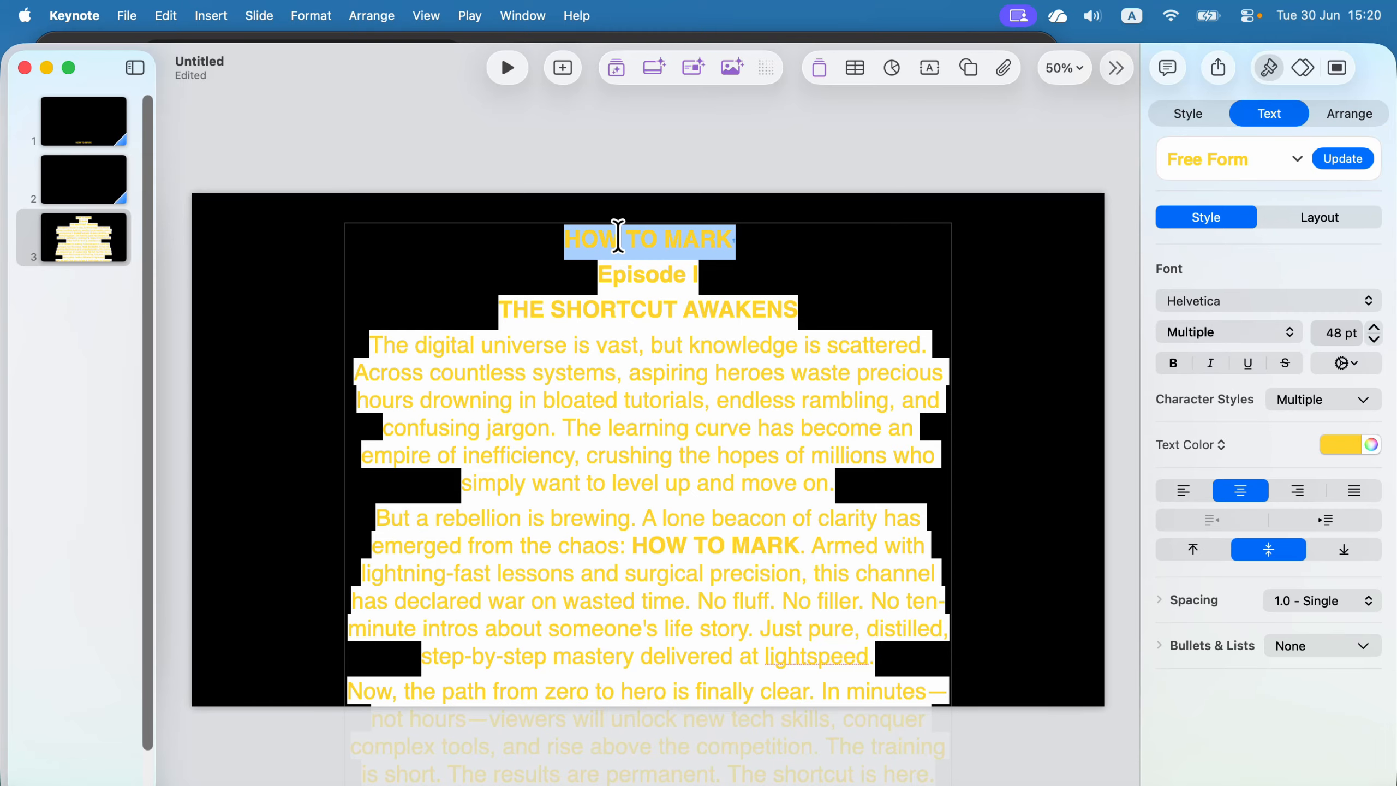
{"action": "key", "text": "super+a"}
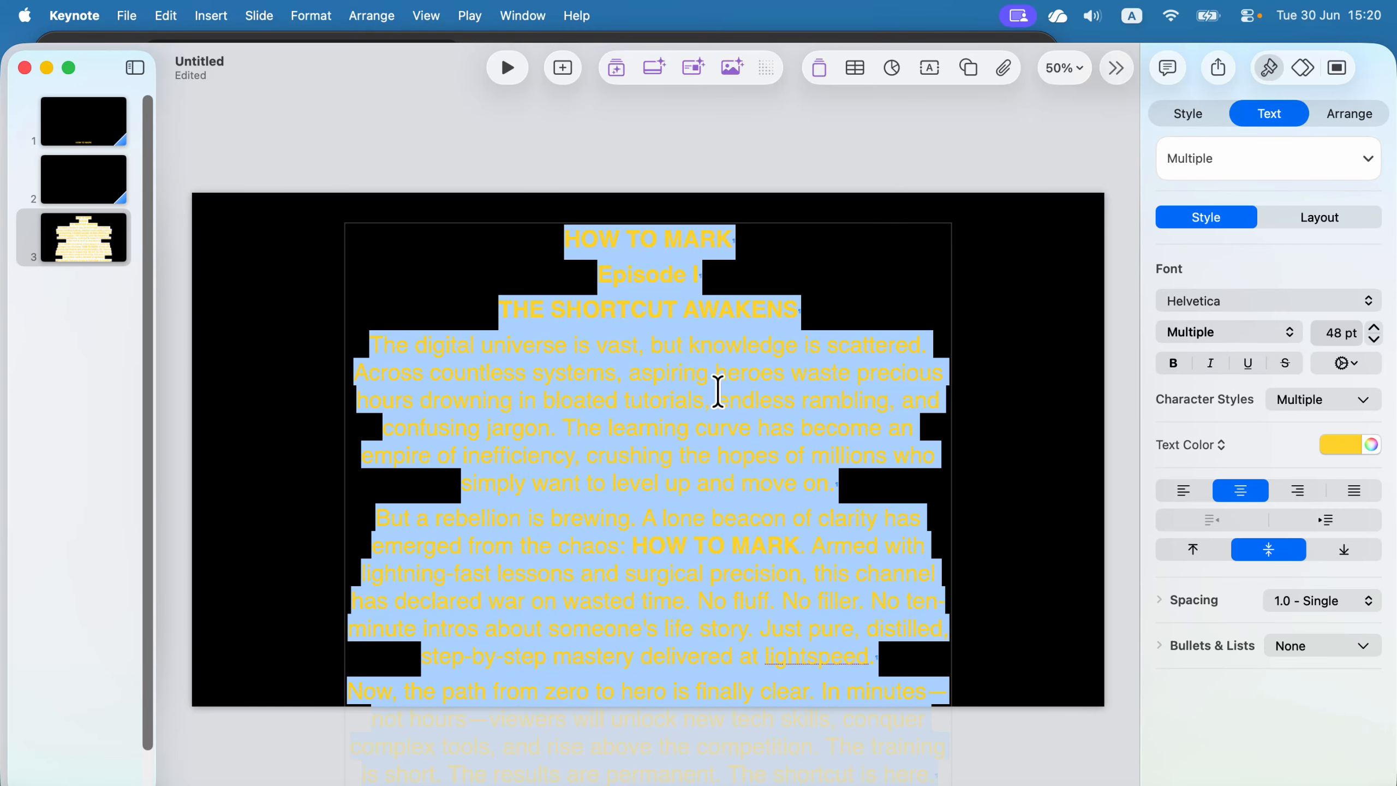
{"action": "left_click", "coordinate": [1188, 114]}
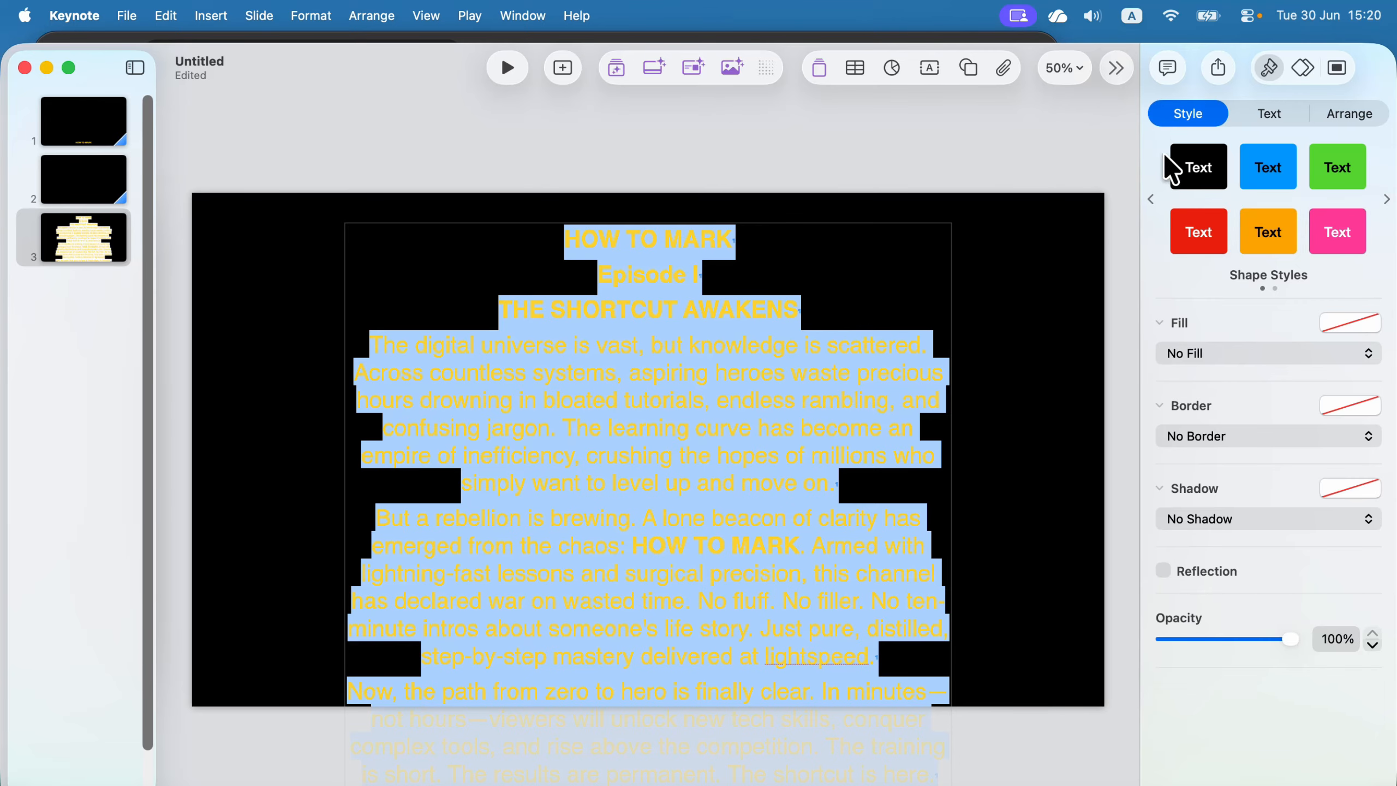
{"action": "left_click", "coordinate": [1201, 168]}
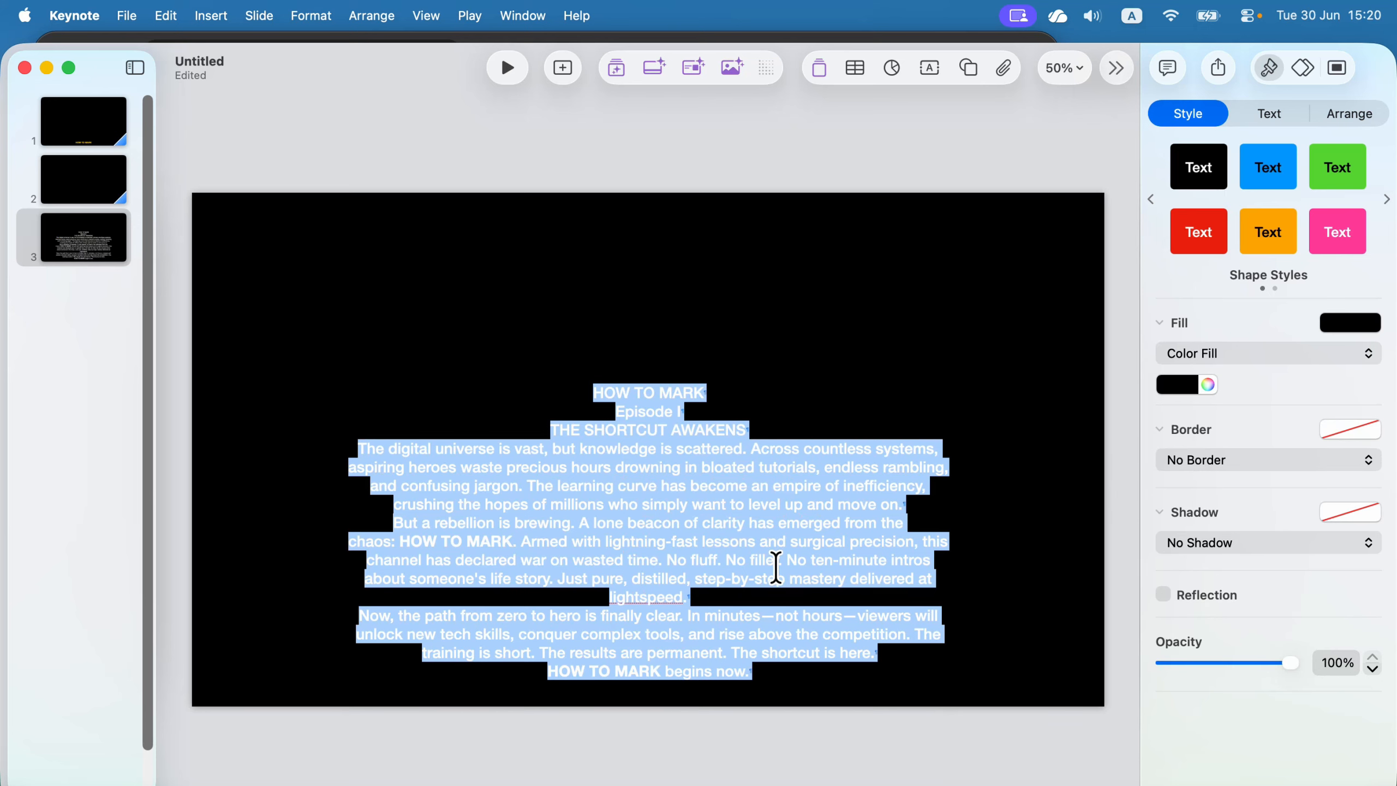
Step: Format all the crawl text as yellow, bold and 57 pt
{"action": "left_click", "coordinate": [1271, 114]}
{"action": "left_click", "coordinate": [1349, 444]}
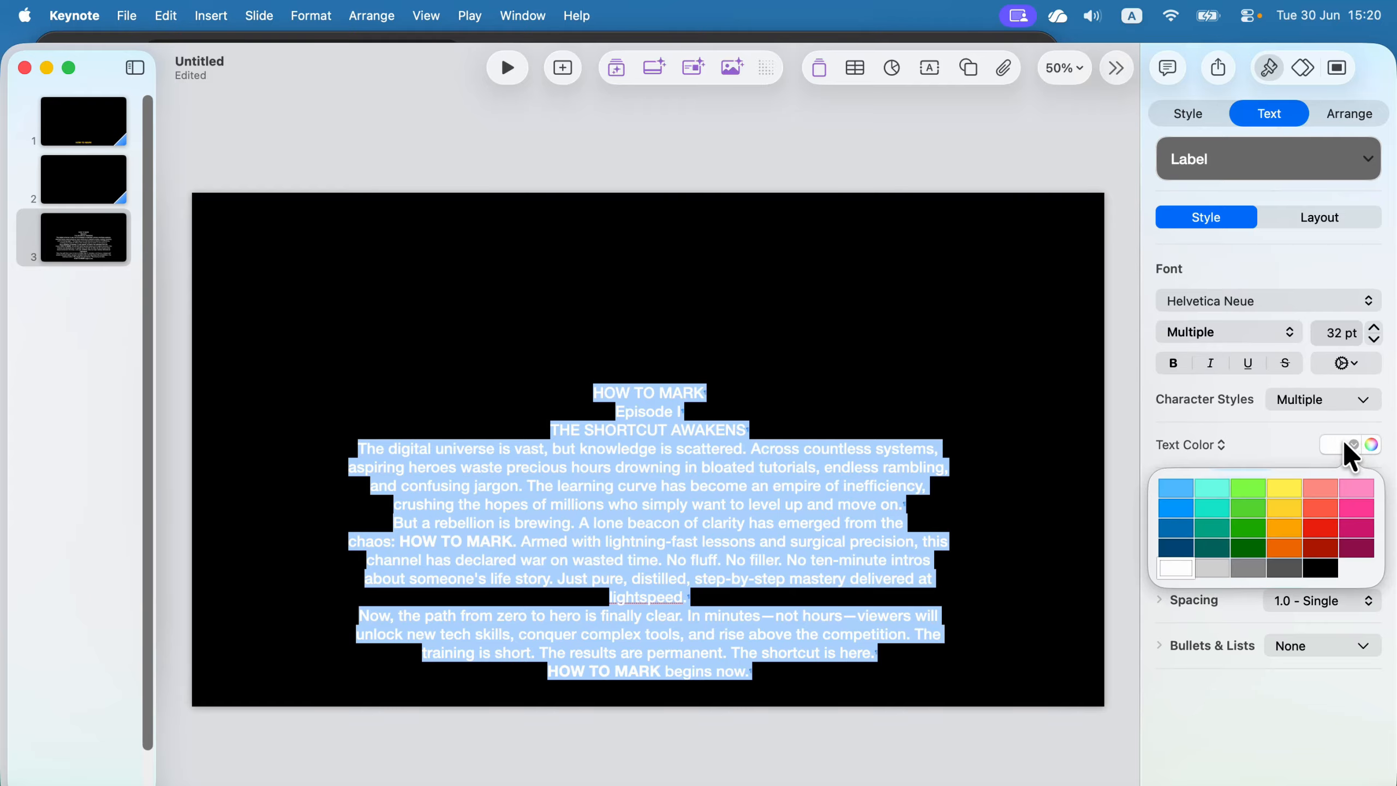
{"action": "left_click", "coordinate": [1287, 507]}
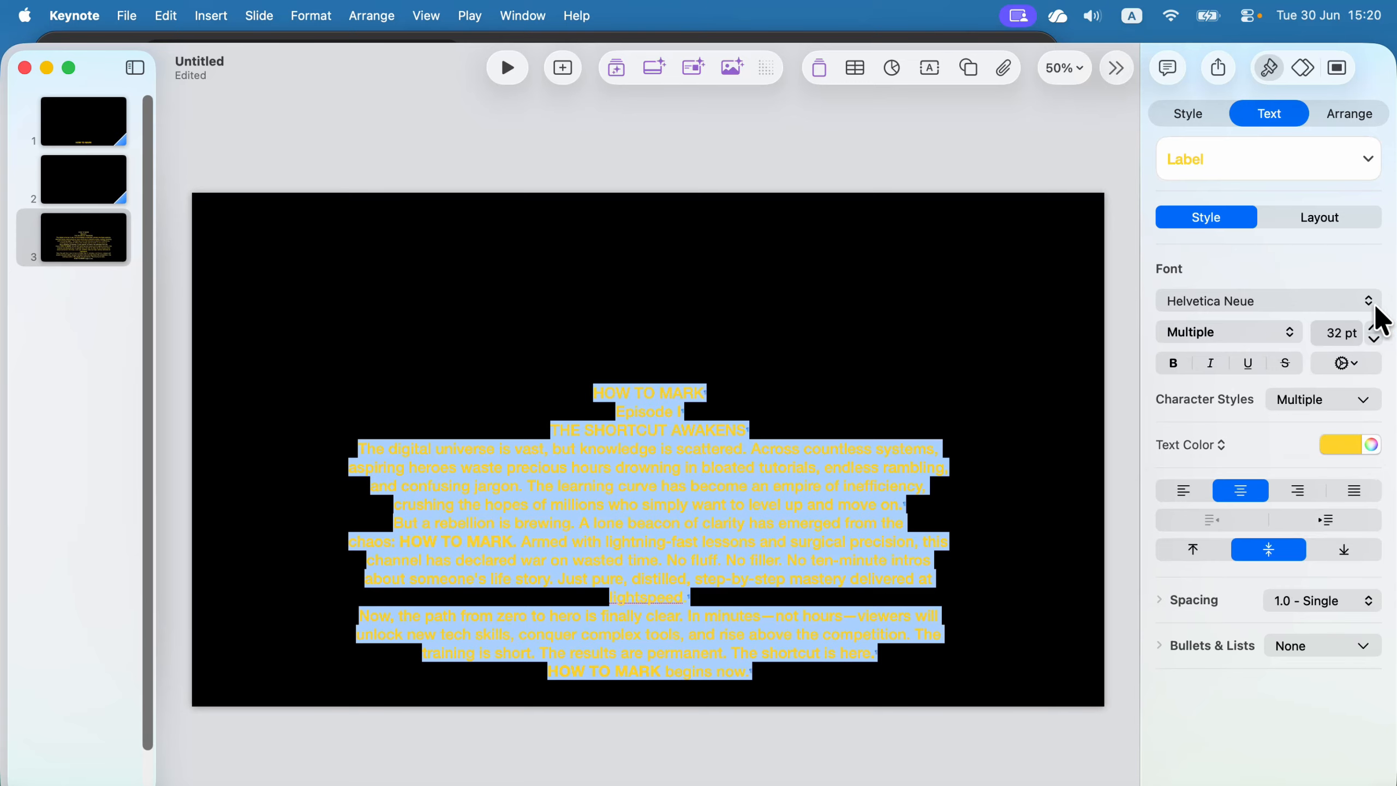
{"action": "left_click_drag", "start_coordinate": [1376, 328], "coordinate": [1376, 329]}
{"action": "left_click", "coordinate": [1168, 361]}
{"action": "key", "text": "Escape"}
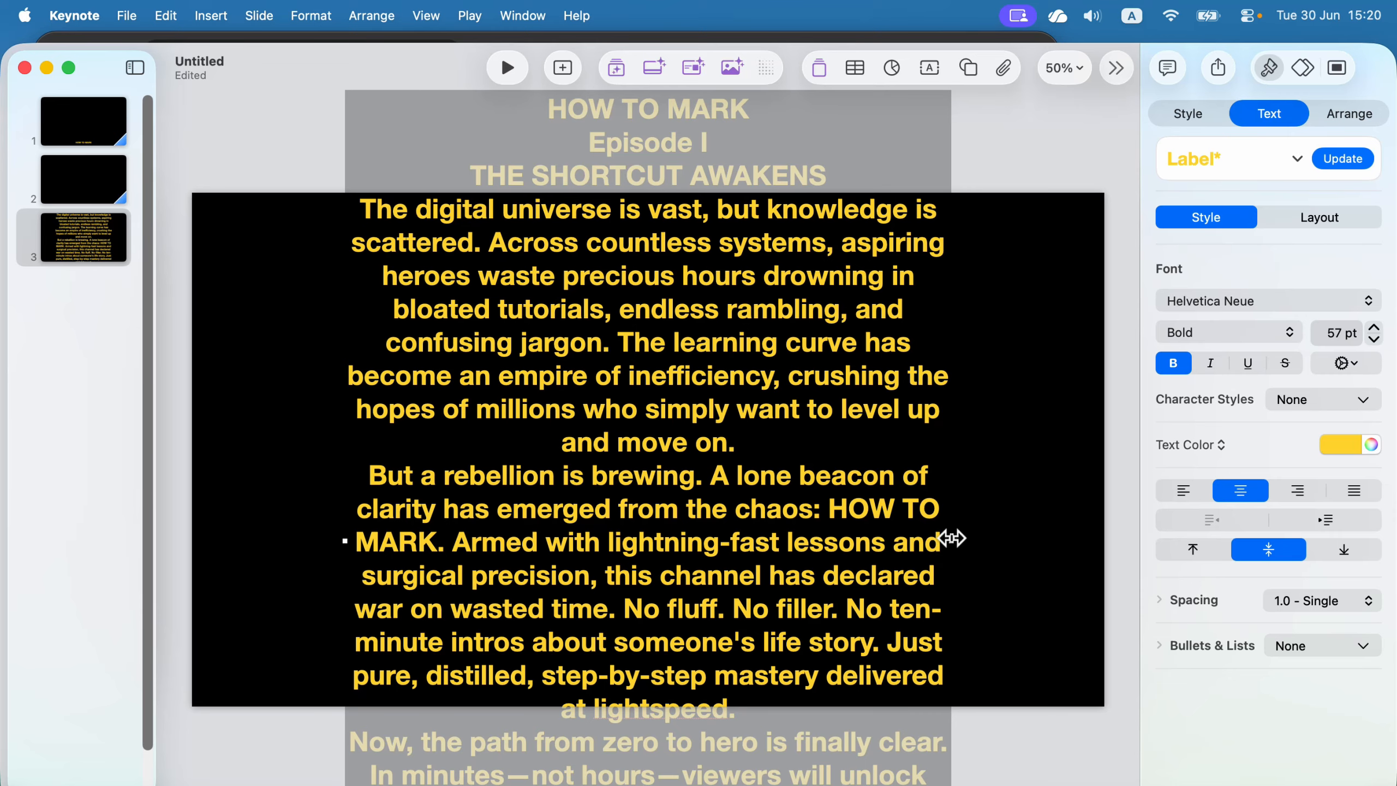
Step: Widen the crawl text box and move it down until the HOW TO MARK heading sits at the slide's upper edge
{"action": "left_click_drag", "start_coordinate": [952, 539], "coordinate": [1026, 530]}
{"action": "left_click_drag", "start_coordinate": [883, 358], "coordinate": [847, 413]}
{"action": "left_click", "coordinate": [604, 122]}
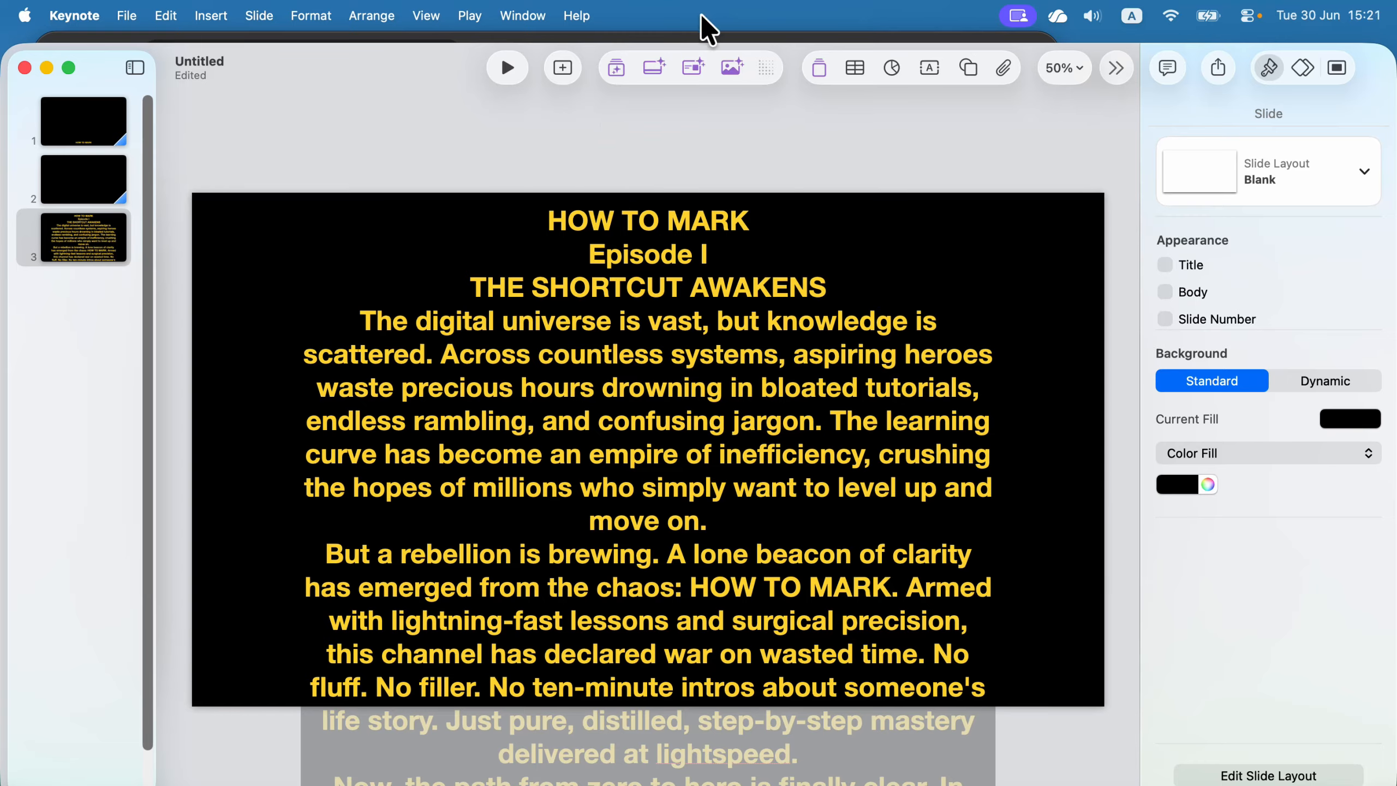
Step: Insert a square and stretch it into a black band across the slide's upper edge, covering the first two heading lines
{"action": "left_click", "coordinate": [971, 67]}
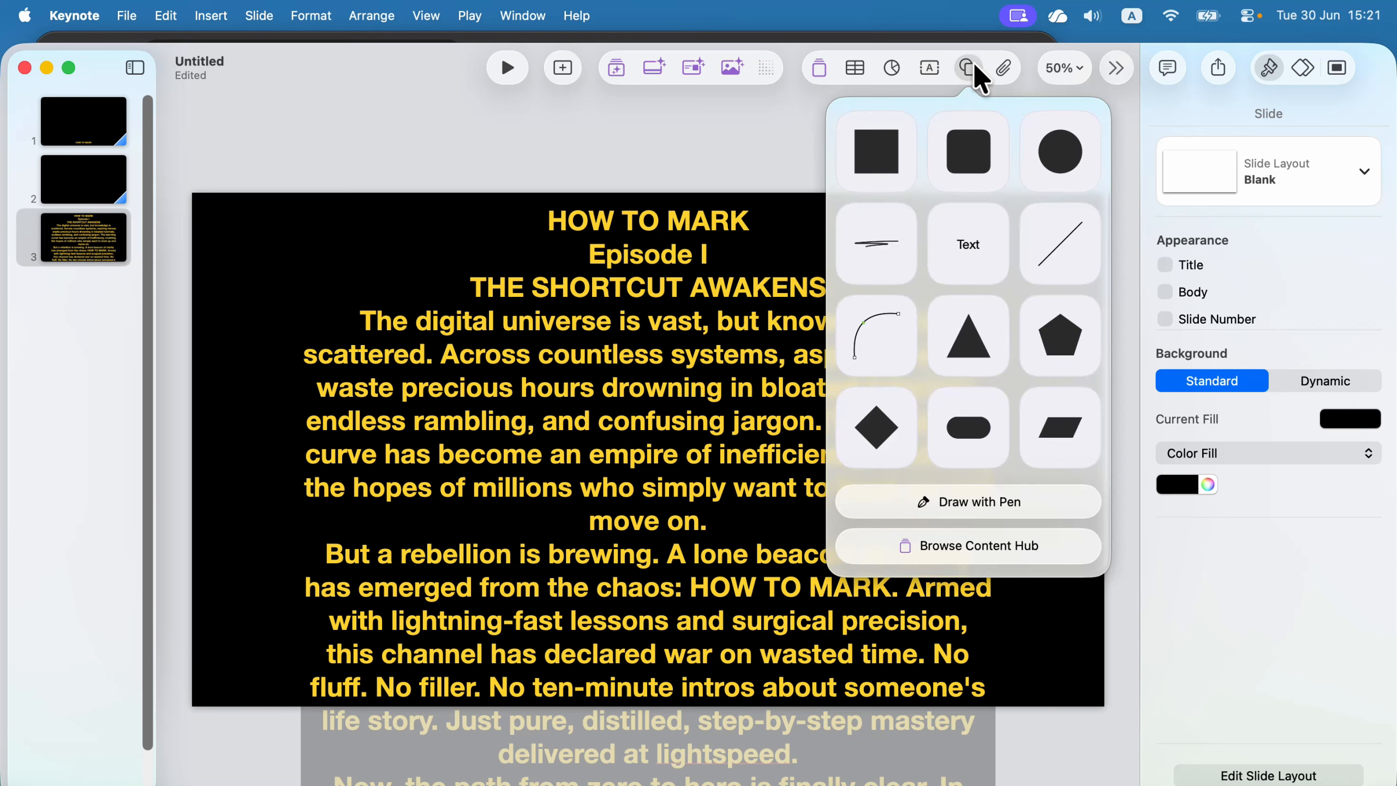
{"action": "left_click", "coordinate": [879, 165]}
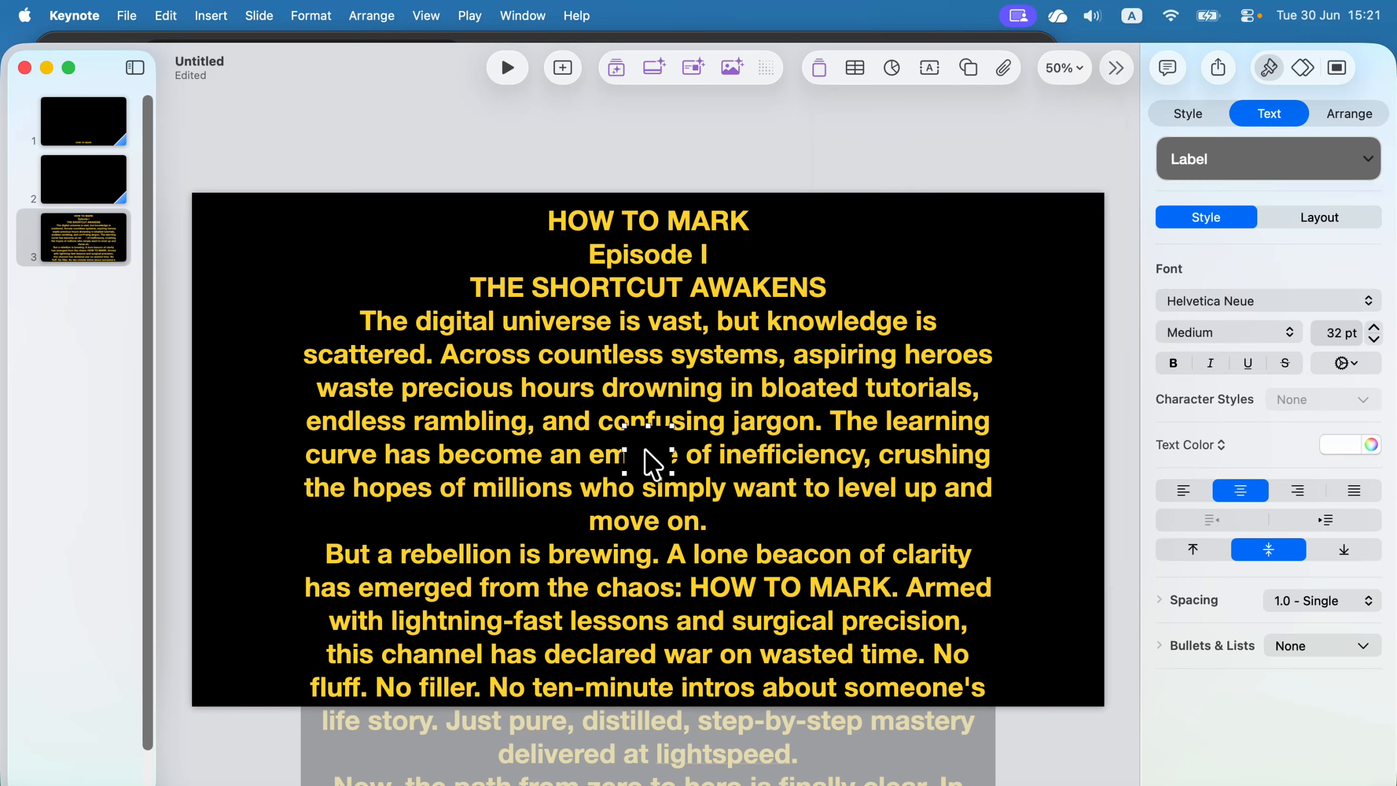
{"action": "left_click_drag", "start_coordinate": [649, 461], "coordinate": [1121, 199]}
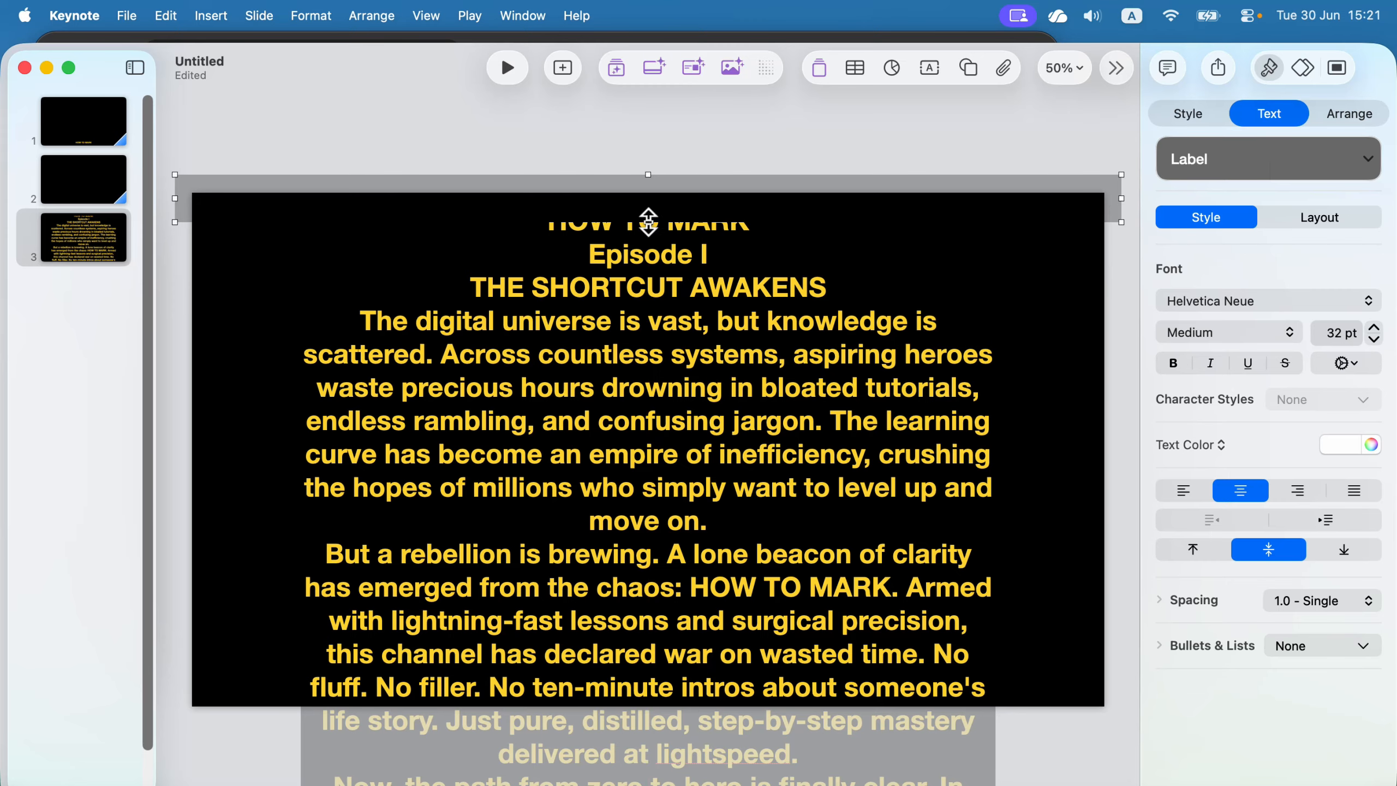
{"action": "mouse_move", "coordinate": [648, 222]}
{"action": "left_mouse_down"}
{"action": "mouse_move", "coordinate": [646, 269]}
{"action": "mouse_move", "coordinate": [682, 140]}
{"action": "mouse_move", "coordinate": [667, 301]}
{"action": "mouse_move", "coordinate": [667, 241]}
{"action": "left_mouse_up"}
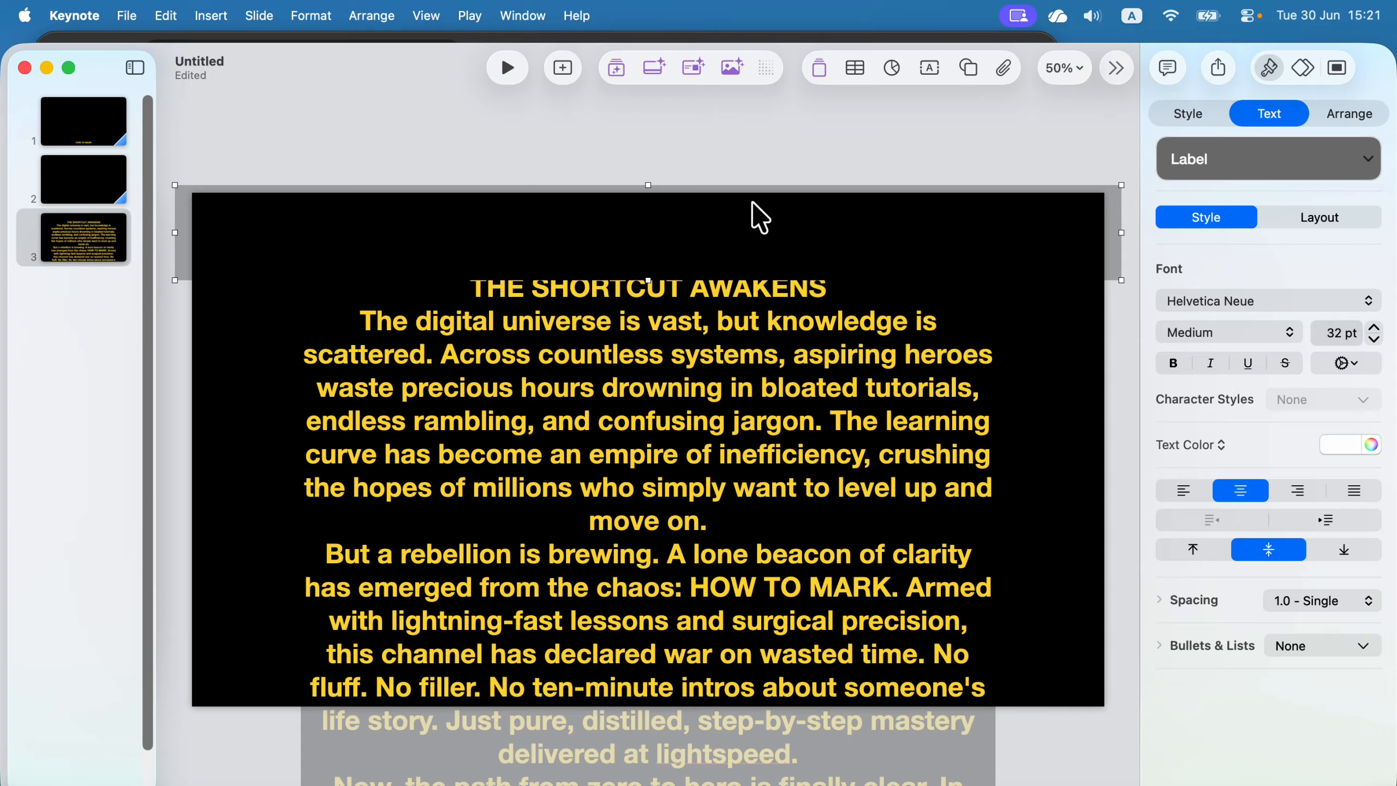
Step: Give the black band a drop shadow with 72 pt blur, 50 pt offset and 100% opacity
{"action": "left_click", "coordinate": [1197, 111]}
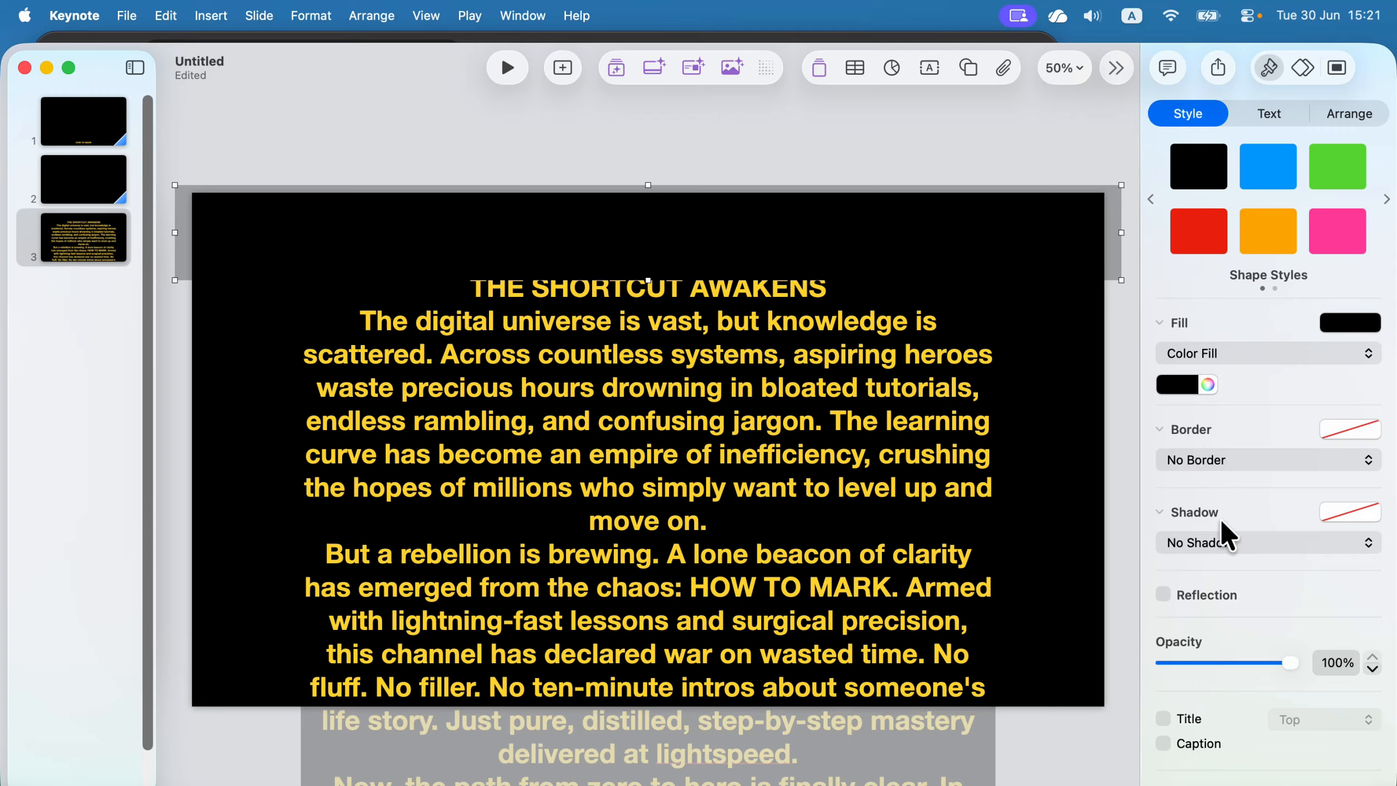
{"action": "left_click", "coordinate": [1205, 542]}
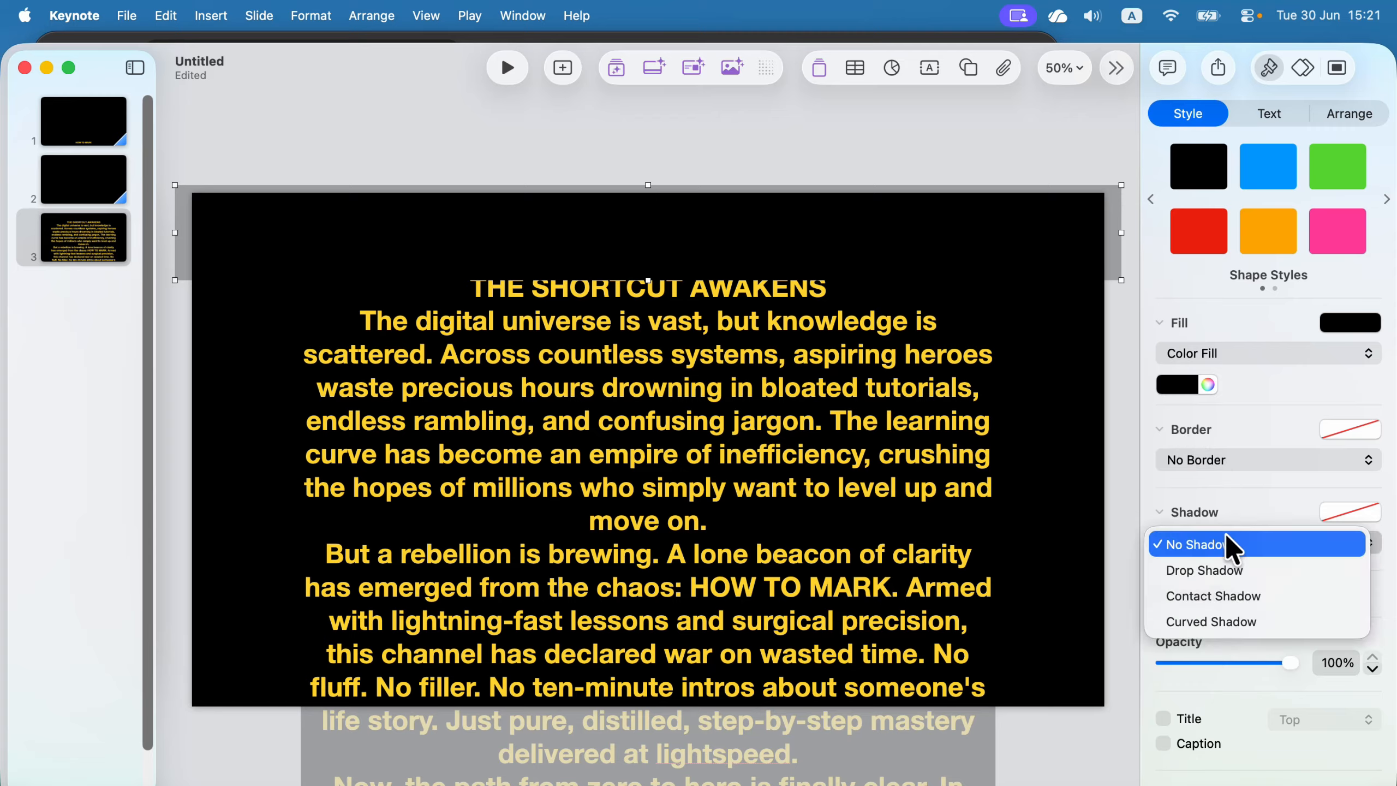
{"action": "left_click", "coordinate": [1230, 568]}
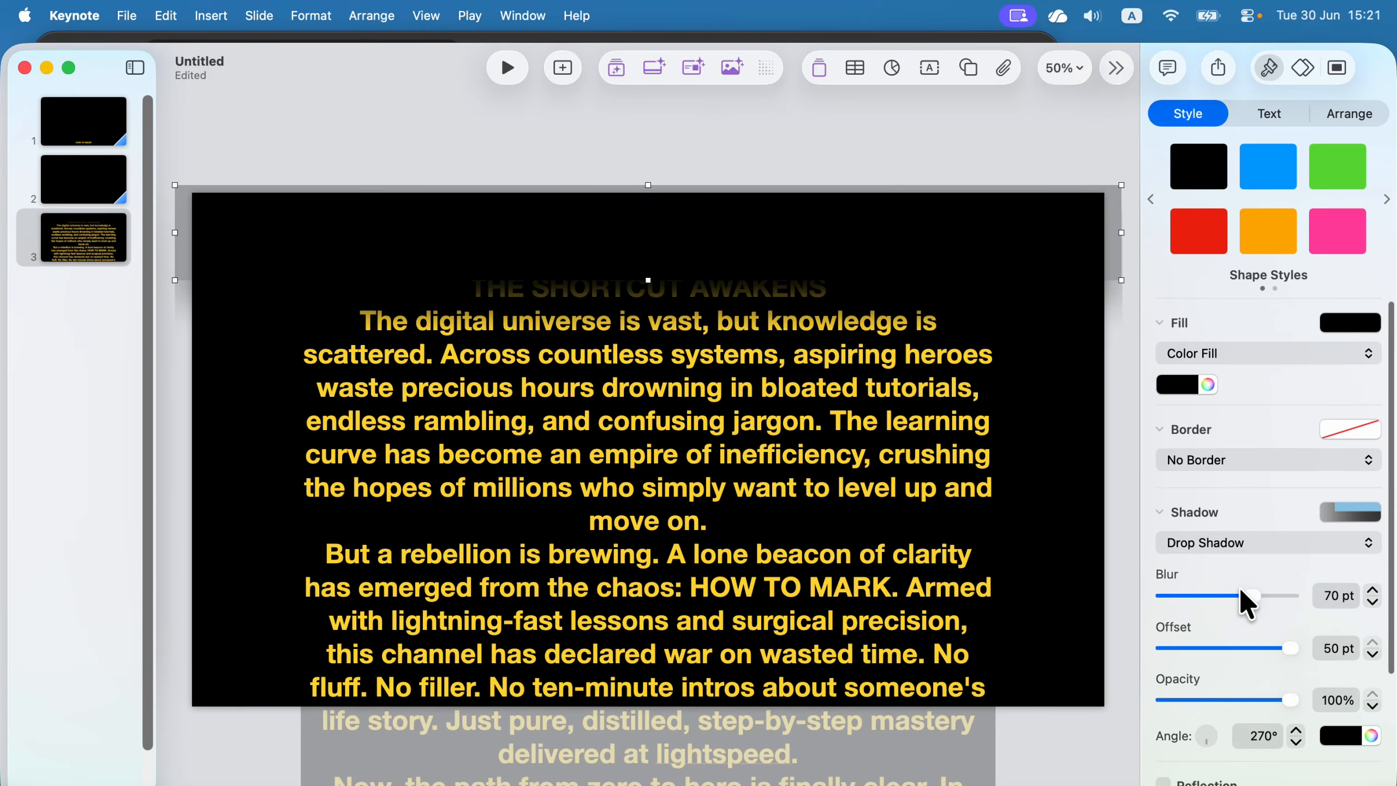
{"action": "mouse_move", "coordinate": [1247, 593]}
{"action": "left_mouse_down"}
{"action": "mouse_move", "coordinate": [1188, 594]}
{"action": "mouse_move", "coordinate": [1316, 593]}
{"action": "mouse_move", "coordinate": [1250, 591]}
{"action": "left_mouse_up"}
{"action": "left_click_drag", "start_coordinate": [1291, 645], "coordinate": [1346, 656]}
{"action": "scroll", "coordinate": [1229, 657], "scroll_direction": "down", "scroll_amount": 4}
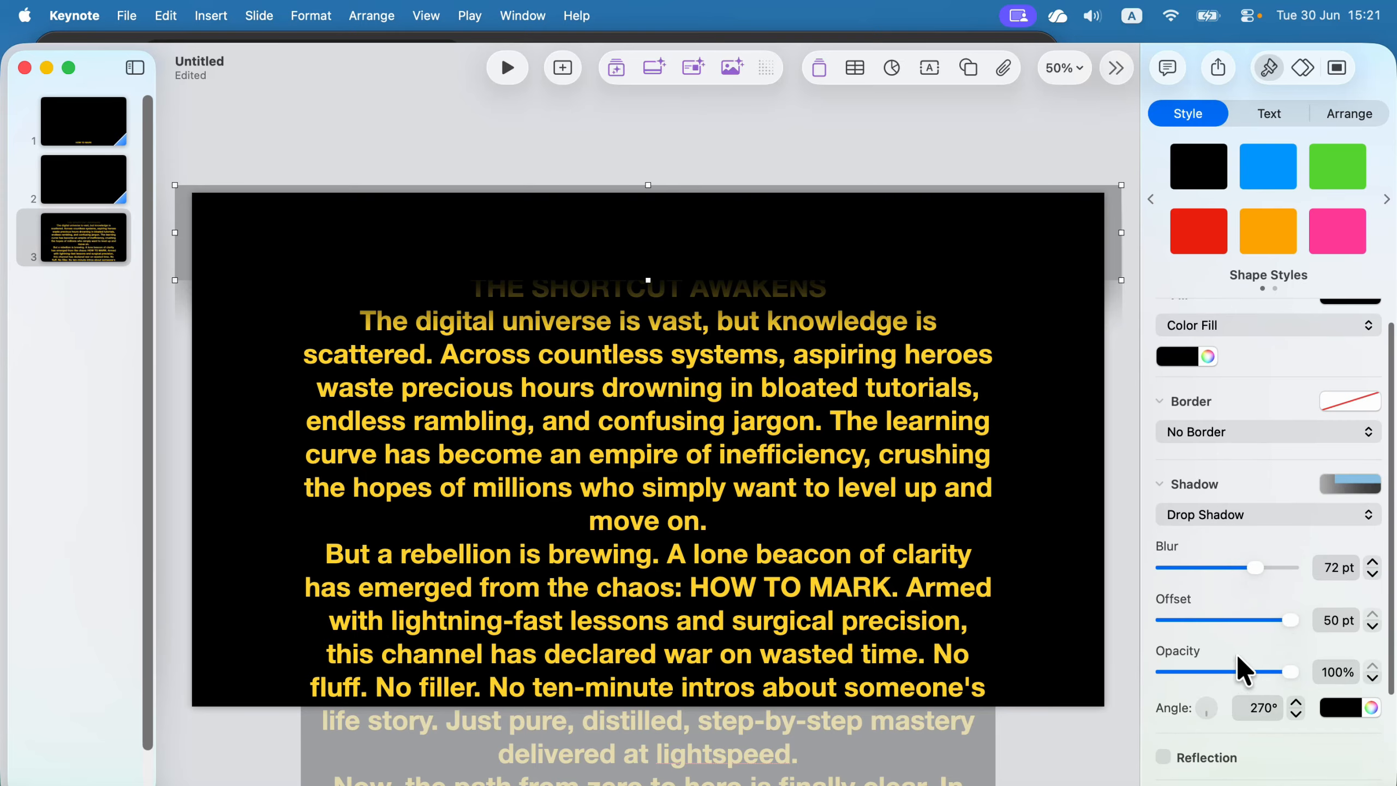
{"action": "left_click_drag", "start_coordinate": [1288, 586], "coordinate": [1335, 602]}
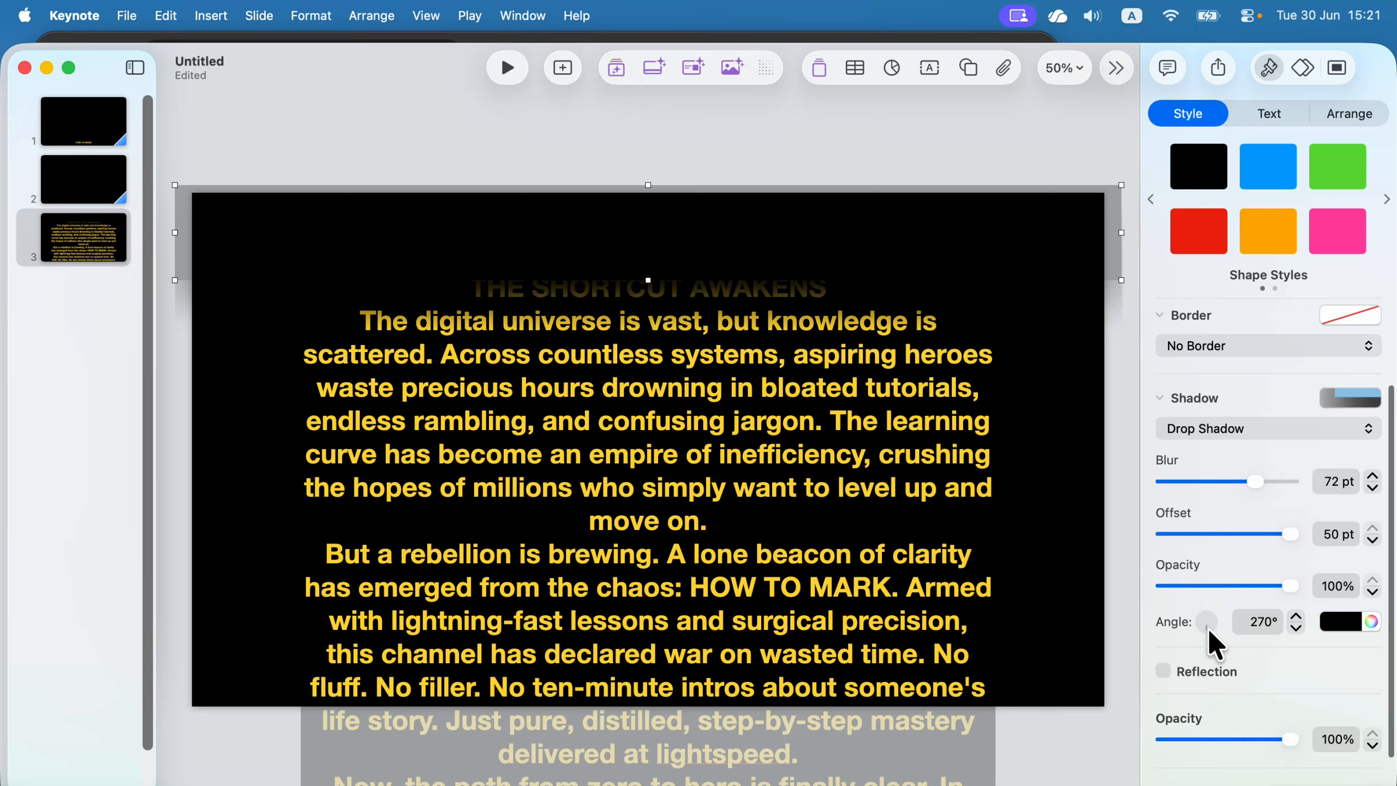
Step: Move the crawl text box slightly down beneath the shadowed black band, keeping it horizontally centred
{"action": "mouse_move", "coordinate": [726, 256]}
{"action": "left_mouse_down"}
{"action": "mouse_move", "coordinate": [768, 250]}
{"action": "mouse_move", "coordinate": [730, 257]}
{"action": "left_mouse_up"}
{"action": "left_click_drag", "start_coordinate": [777, 305], "coordinate": [809, 305]}
{"action": "left_click_drag", "start_coordinate": [762, 433], "coordinate": [729, 447]}
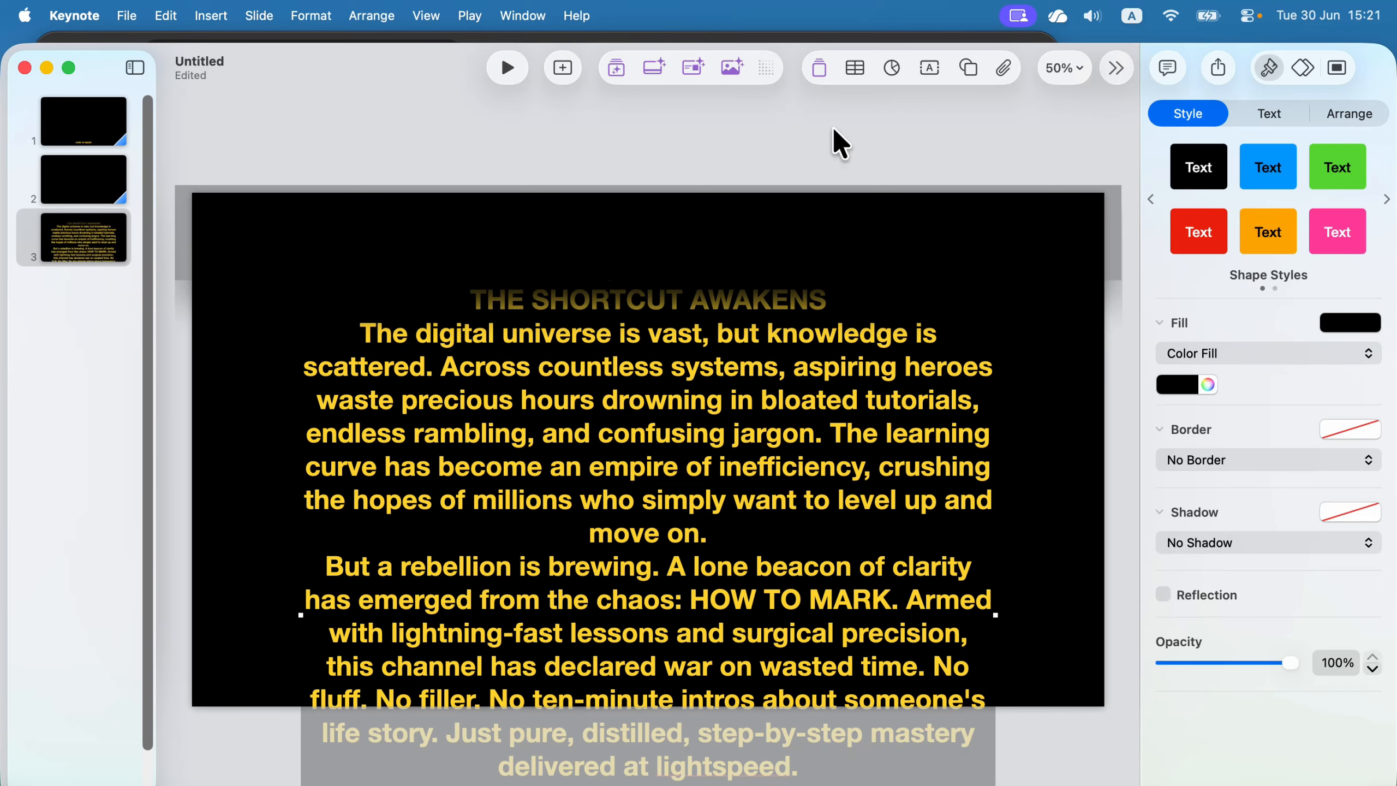
Step: Add a Magic Move transition to slide 3 with a 25-second duration and Ease Out acceleration
{"action": "left_click", "coordinate": [800, 124]}
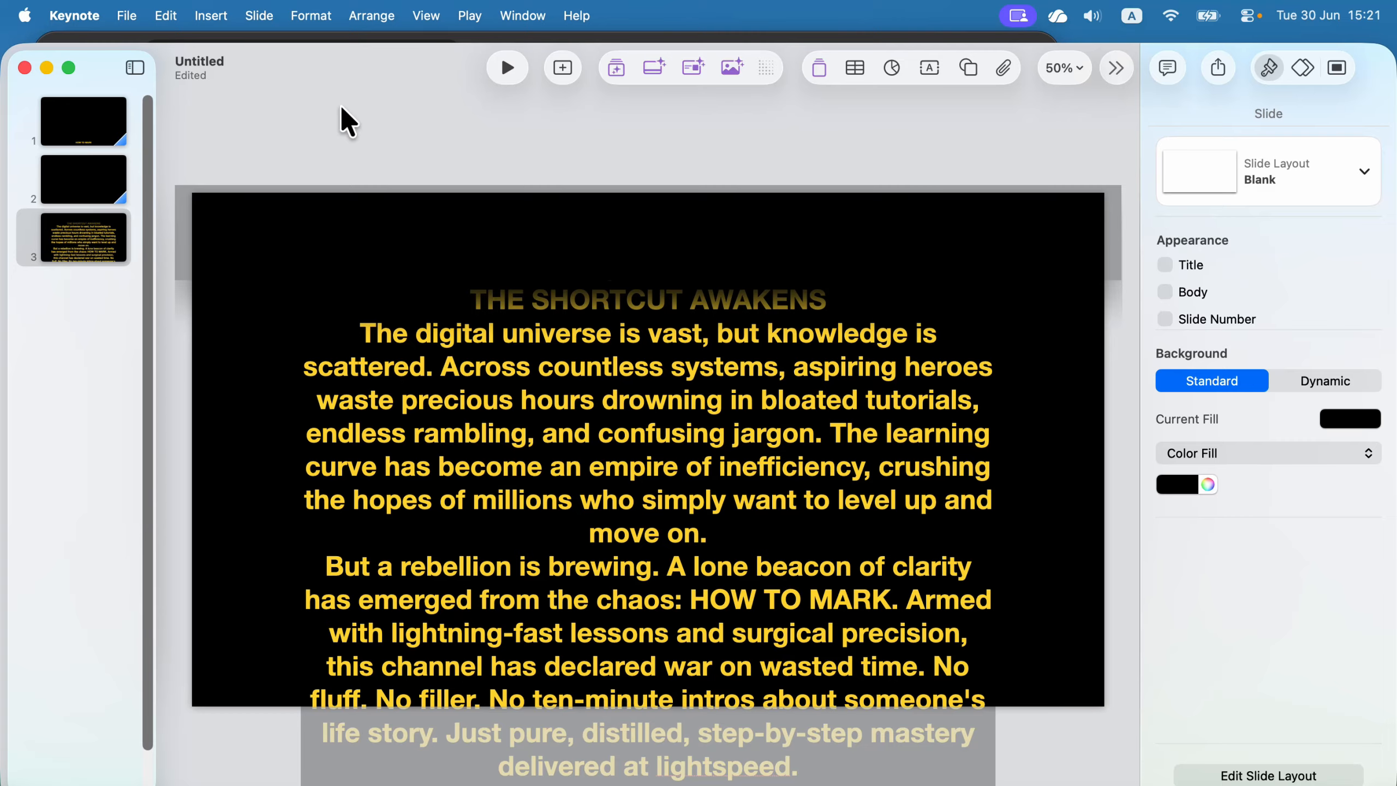
{"action": "left_click", "coordinate": [1302, 67]}
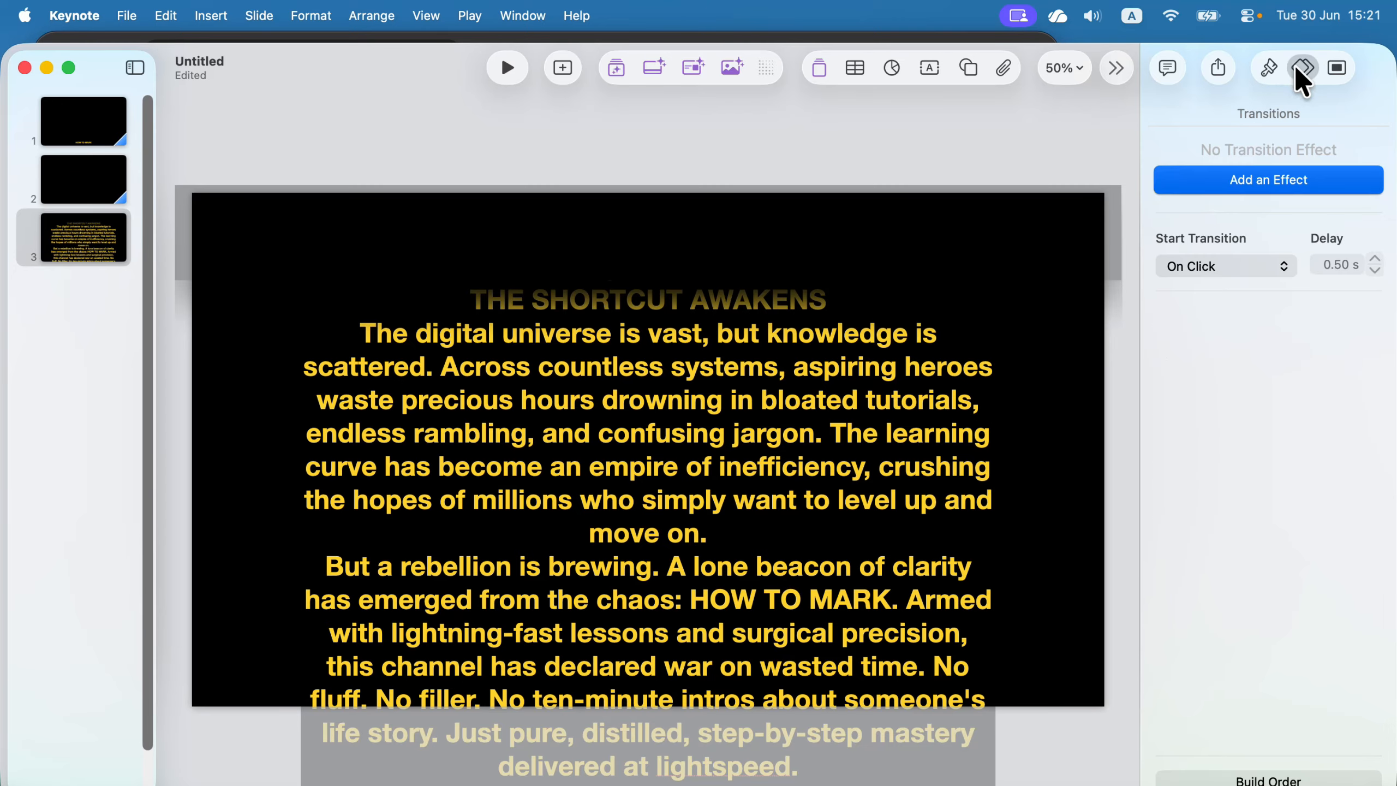
{"action": "left_click", "coordinate": [1275, 182]}
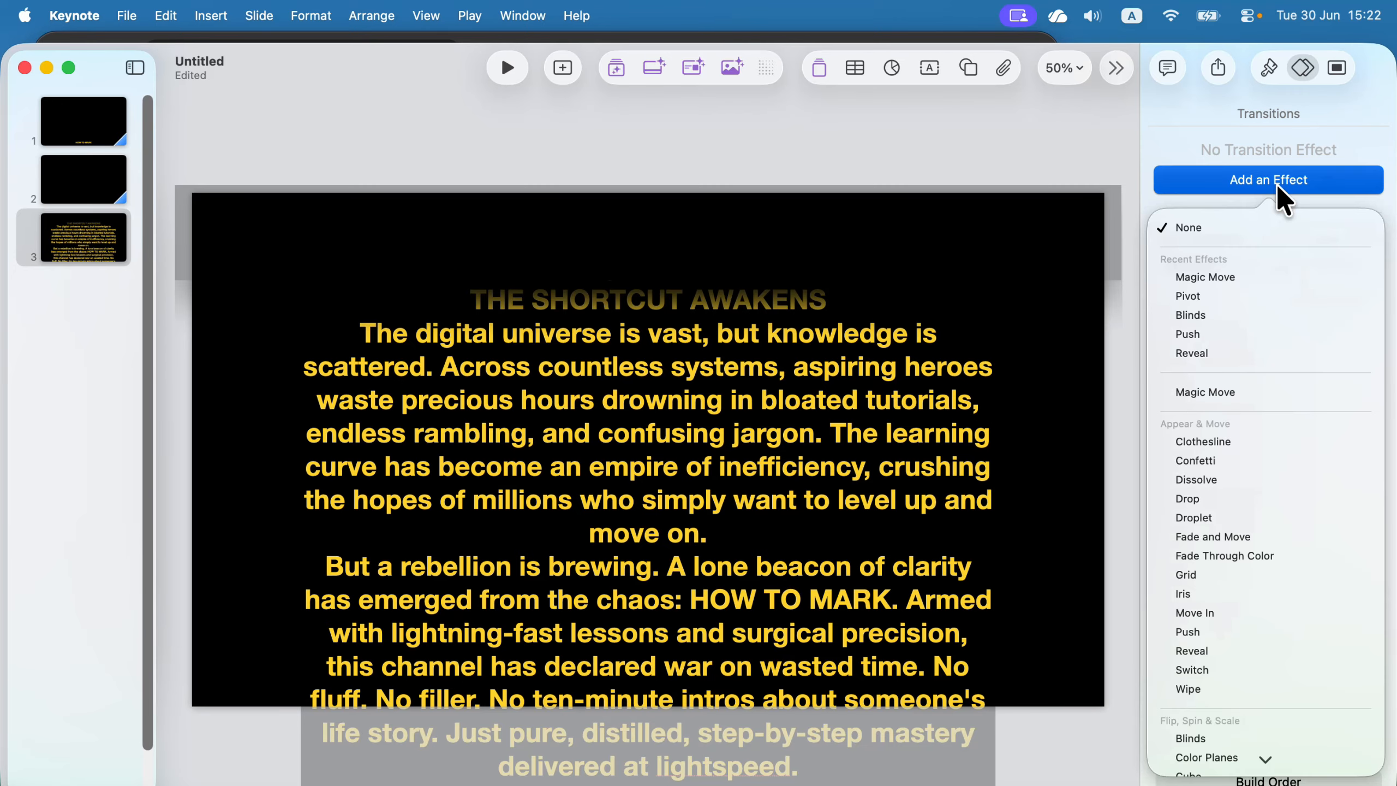
{"action": "left_click", "coordinate": [1240, 276]}
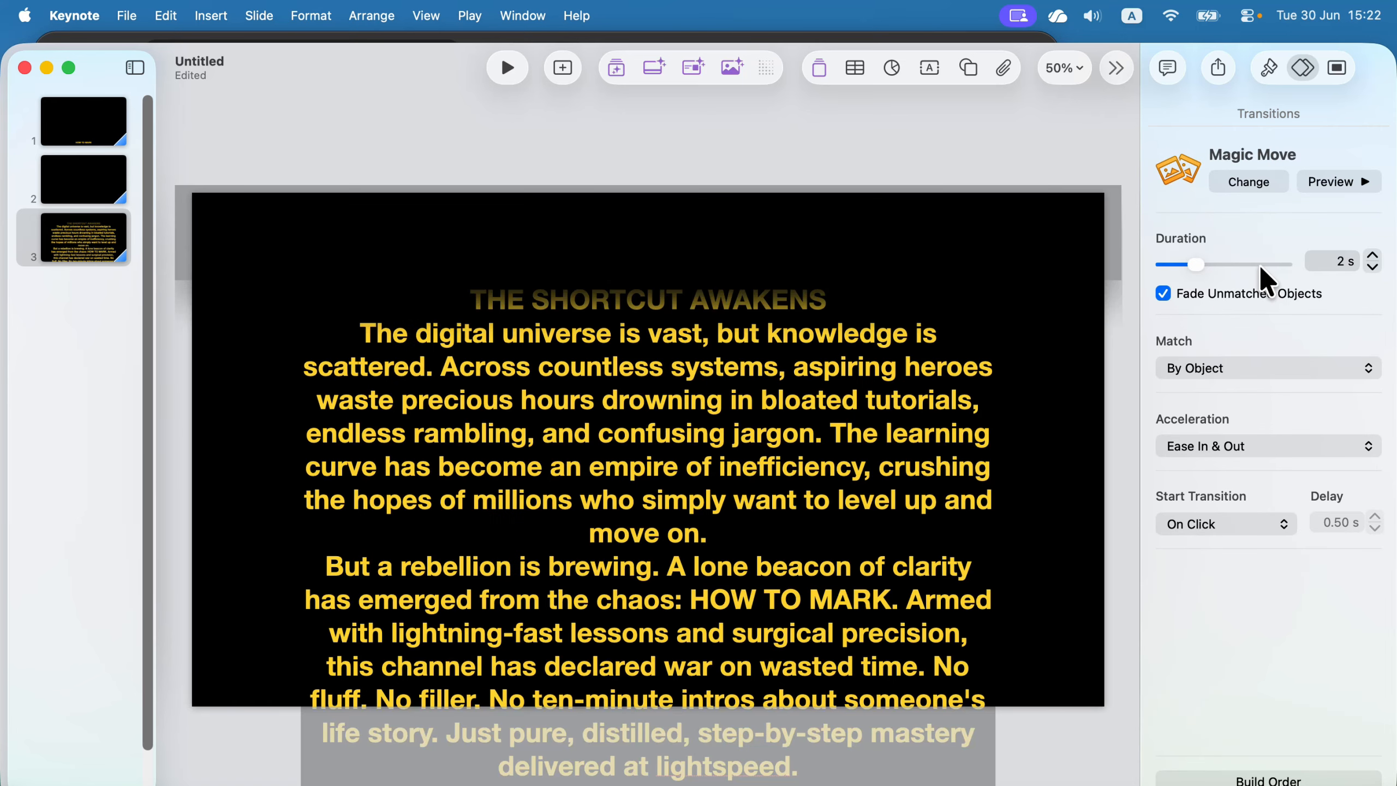
{"action": "left_click_drag", "start_coordinate": [1202, 268], "coordinate": [1259, 268]}
{"action": "left_click", "coordinate": [1242, 446]}
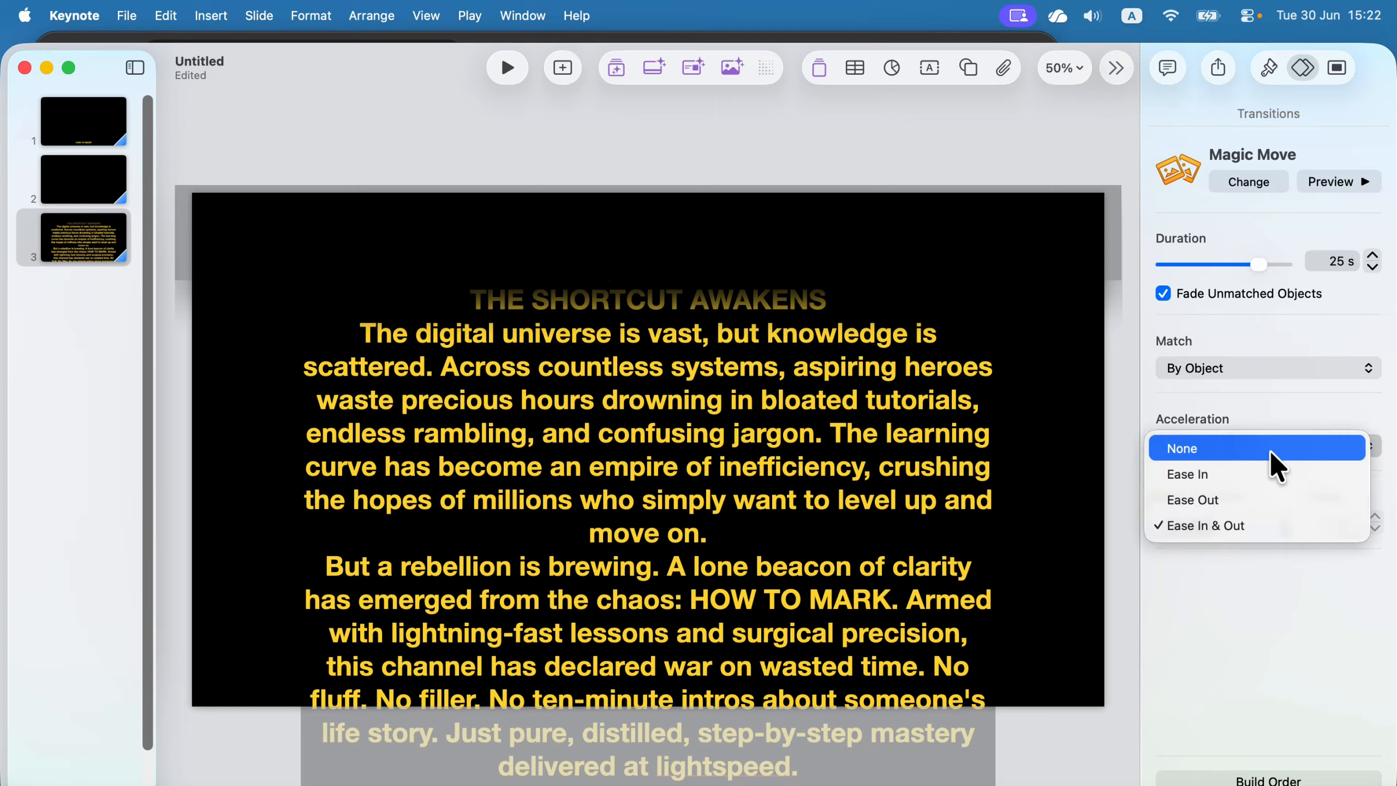
{"action": "left_click", "coordinate": [1265, 495]}
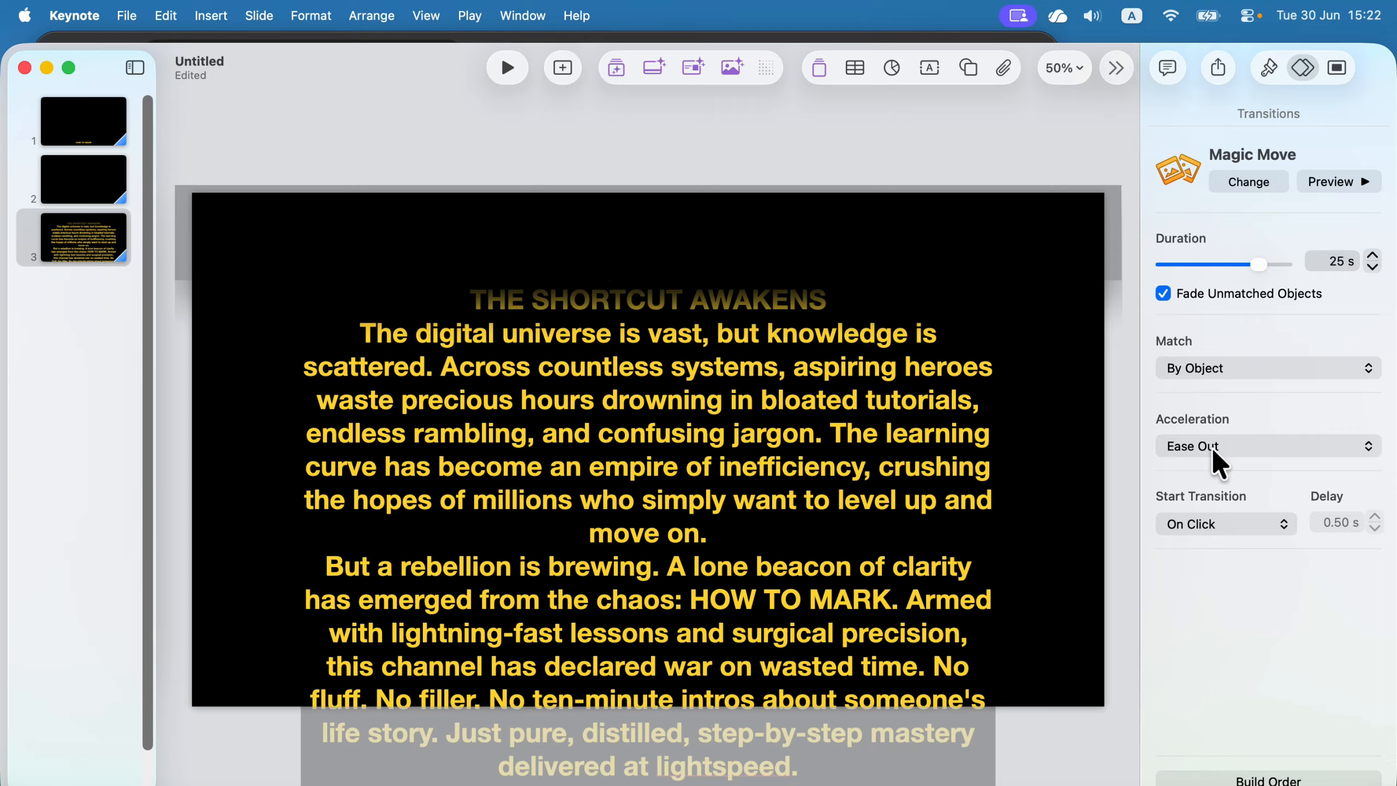
Step: Duplicate slide 3, the slide holding the crawl text and shadowed band
{"action": "left_click", "coordinate": [94, 238]}
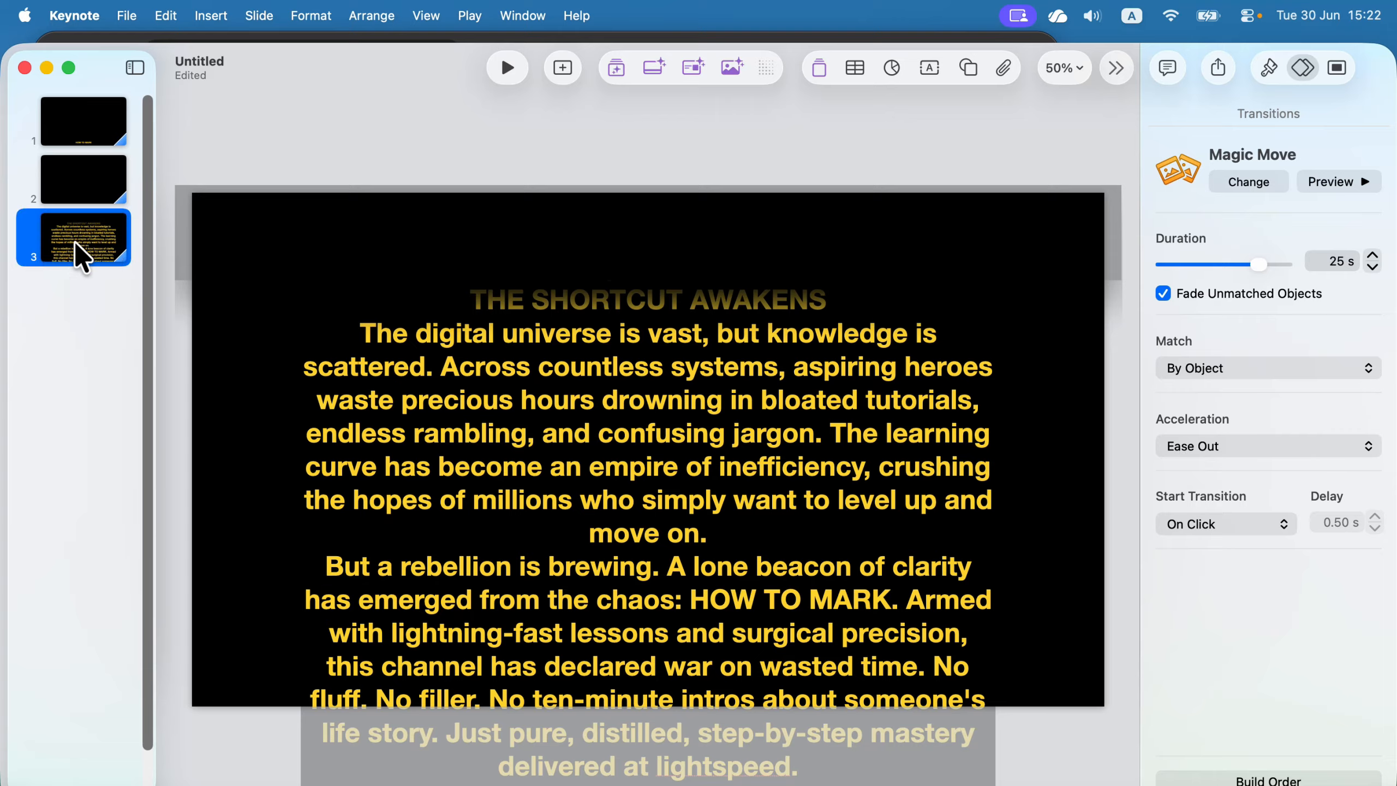
{"action": "right_click", "coordinate": [84, 254]}
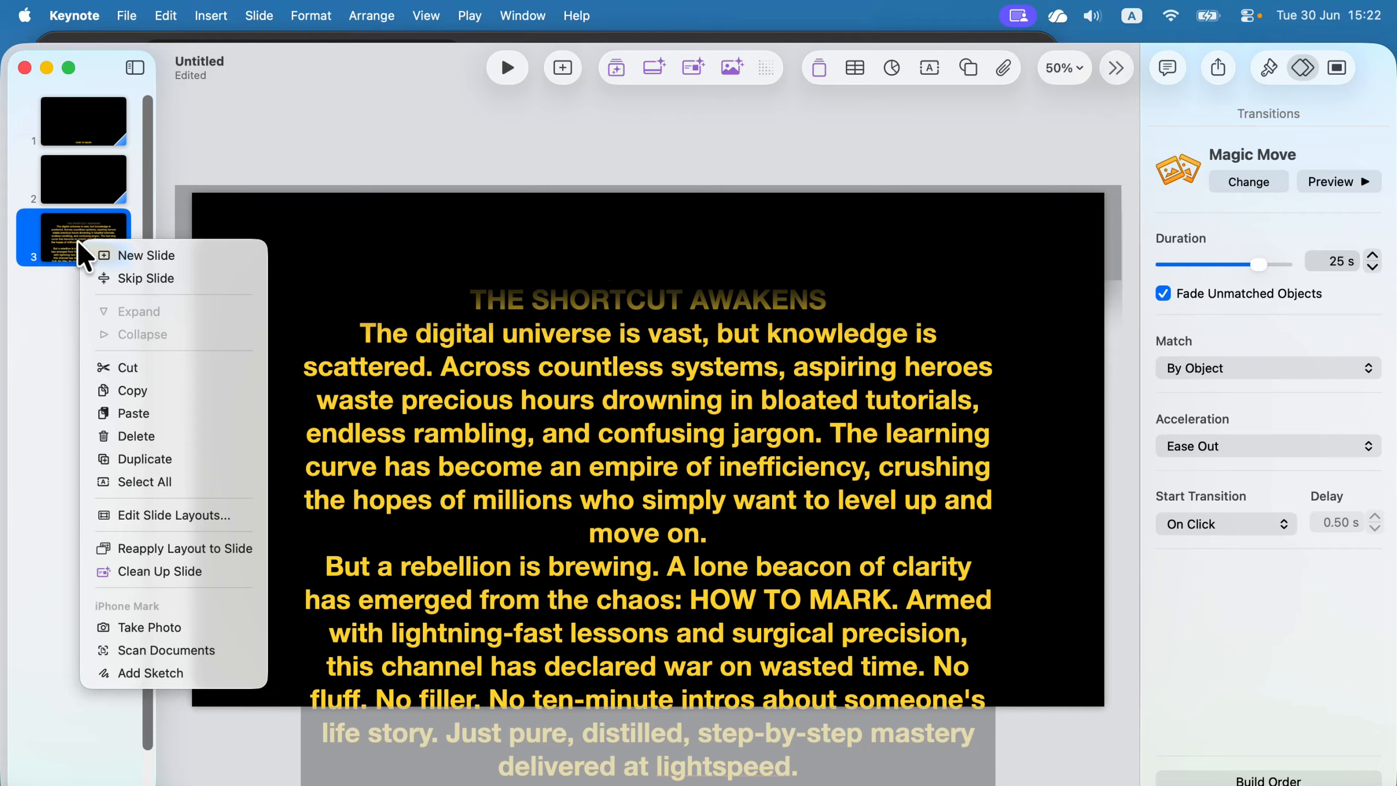
{"action": "left_click", "coordinate": [160, 459]}
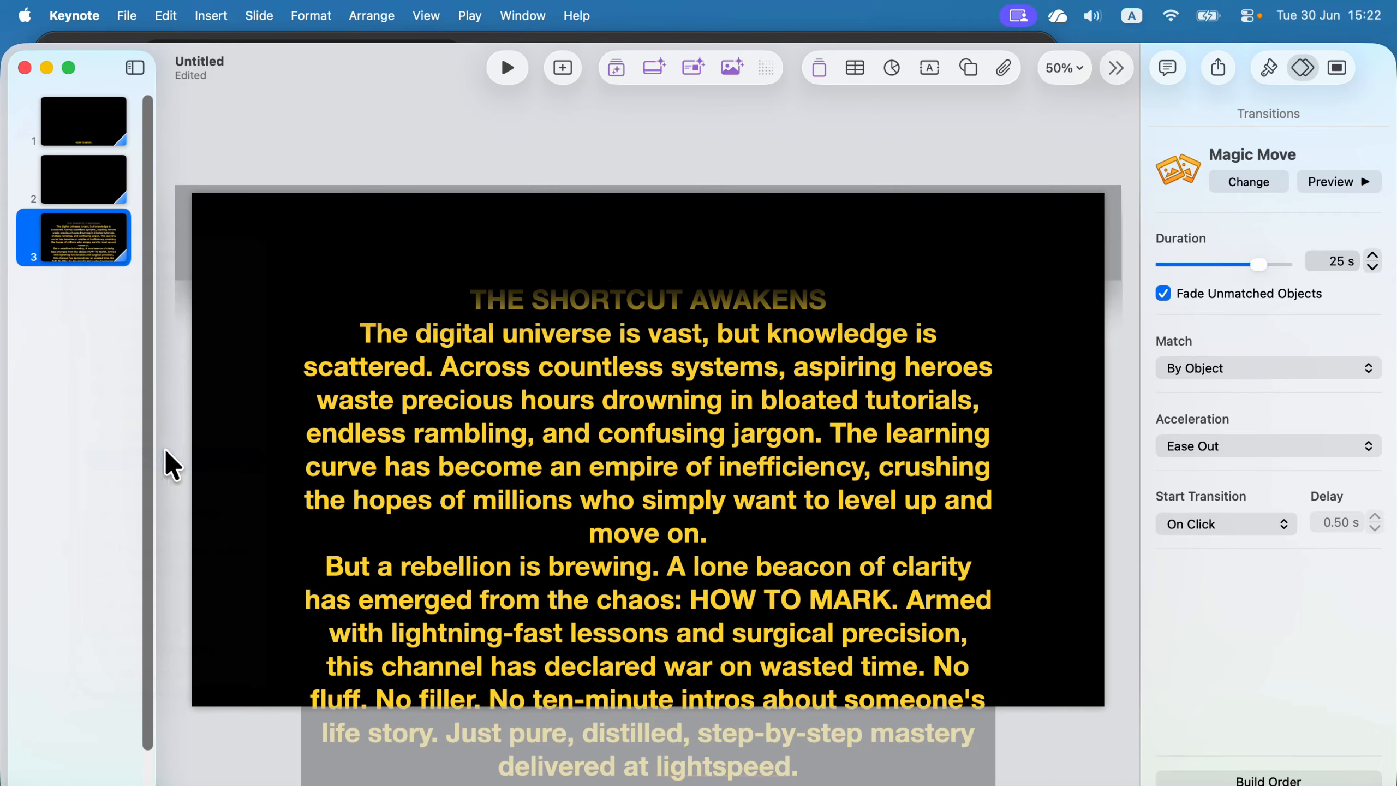
Step: On slide 3, move the crawl text box down until only the HOW TO MARK heading shows at the slide's lower edge
{"action": "left_click", "coordinate": [85, 233]}
{"action": "left_click", "coordinate": [690, 392]}
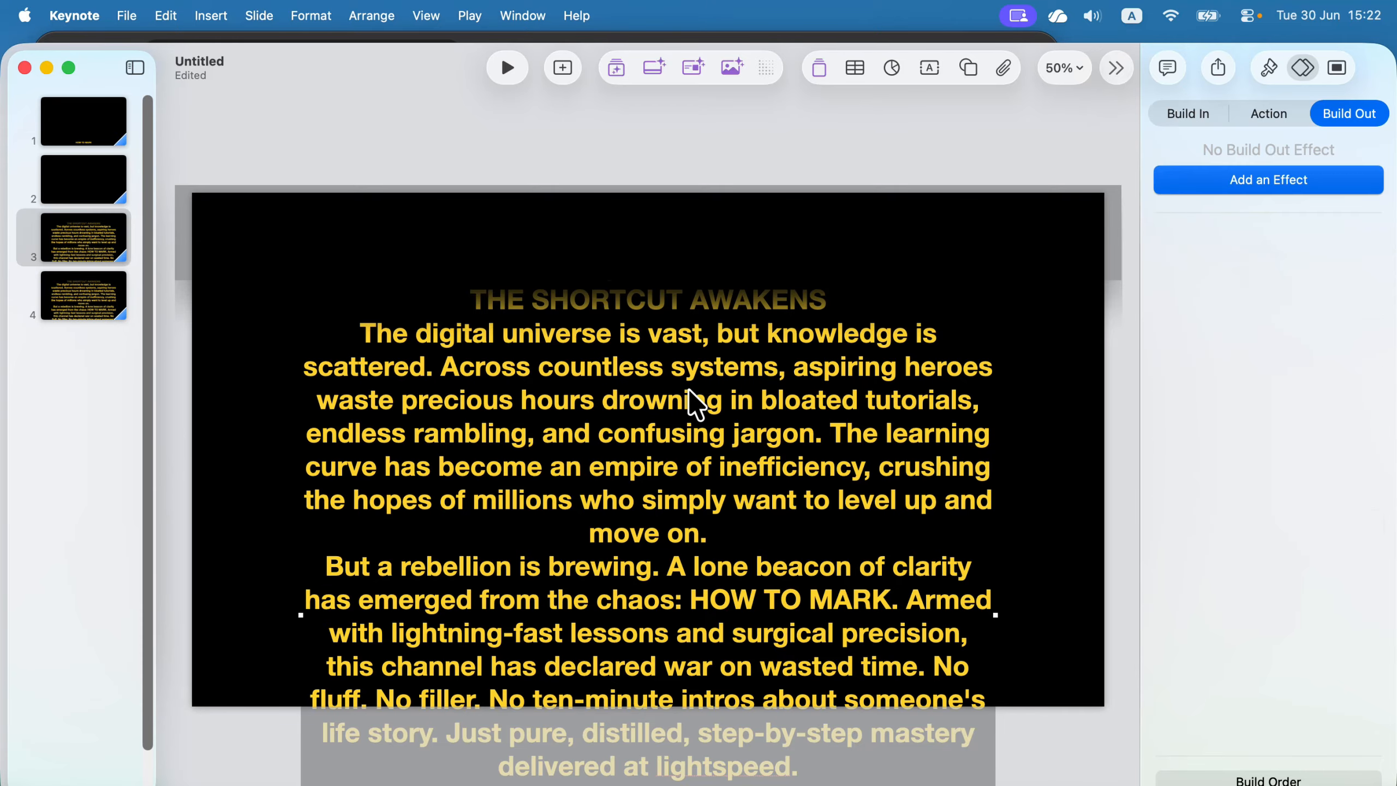
{"action": "left_click_drag", "start_coordinate": [663, 354], "coordinate": [659, 694]}
{"action": "left_click_drag", "start_coordinate": [663, 624], "coordinate": [663, 688]}
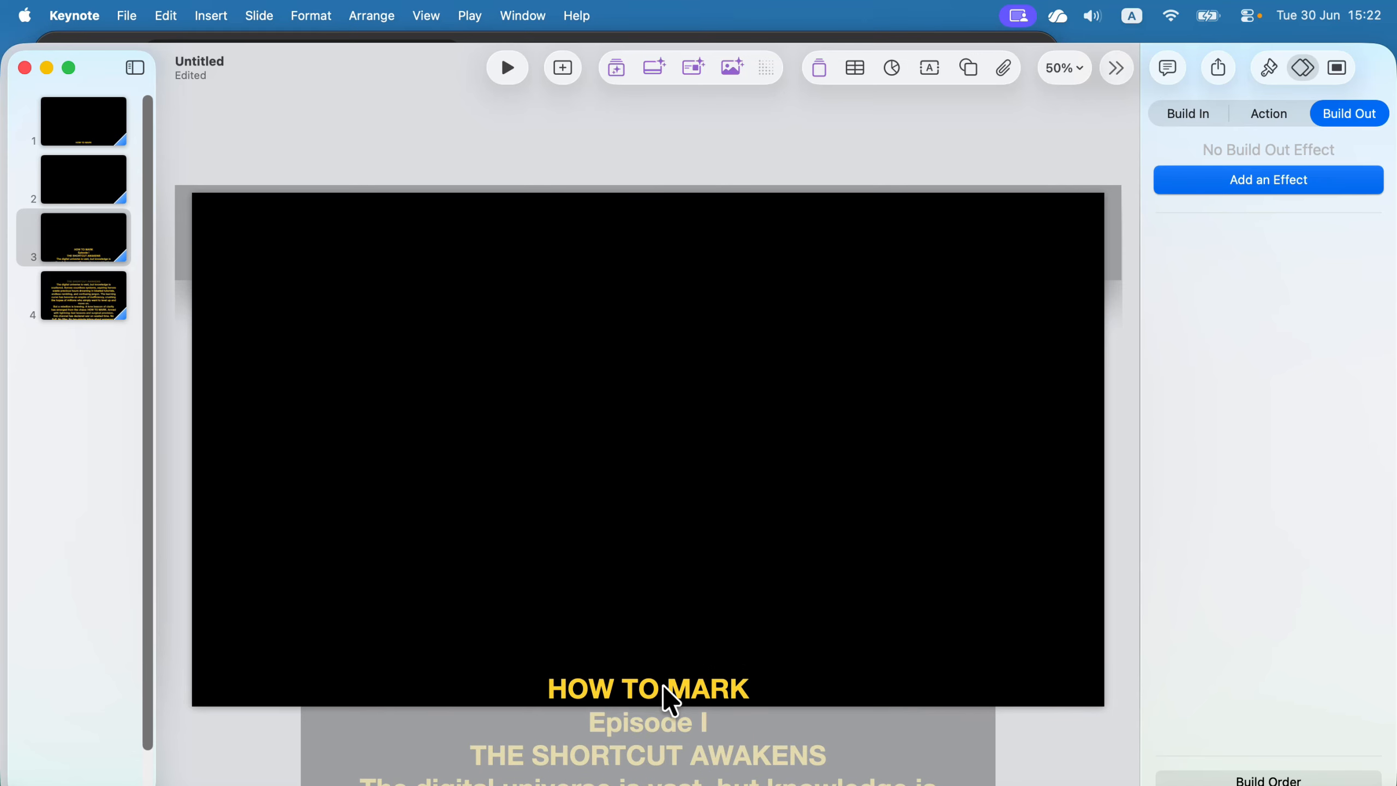
Step: On slide 4, move the crawl text box up, horizontally centred, until its closing lines reach the shadowed band
{"action": "left_click", "coordinate": [101, 309]}
{"action": "left_click", "coordinate": [724, 640]}
{"action": "left_click_drag", "start_coordinate": [725, 638], "coordinate": [724, 436]}
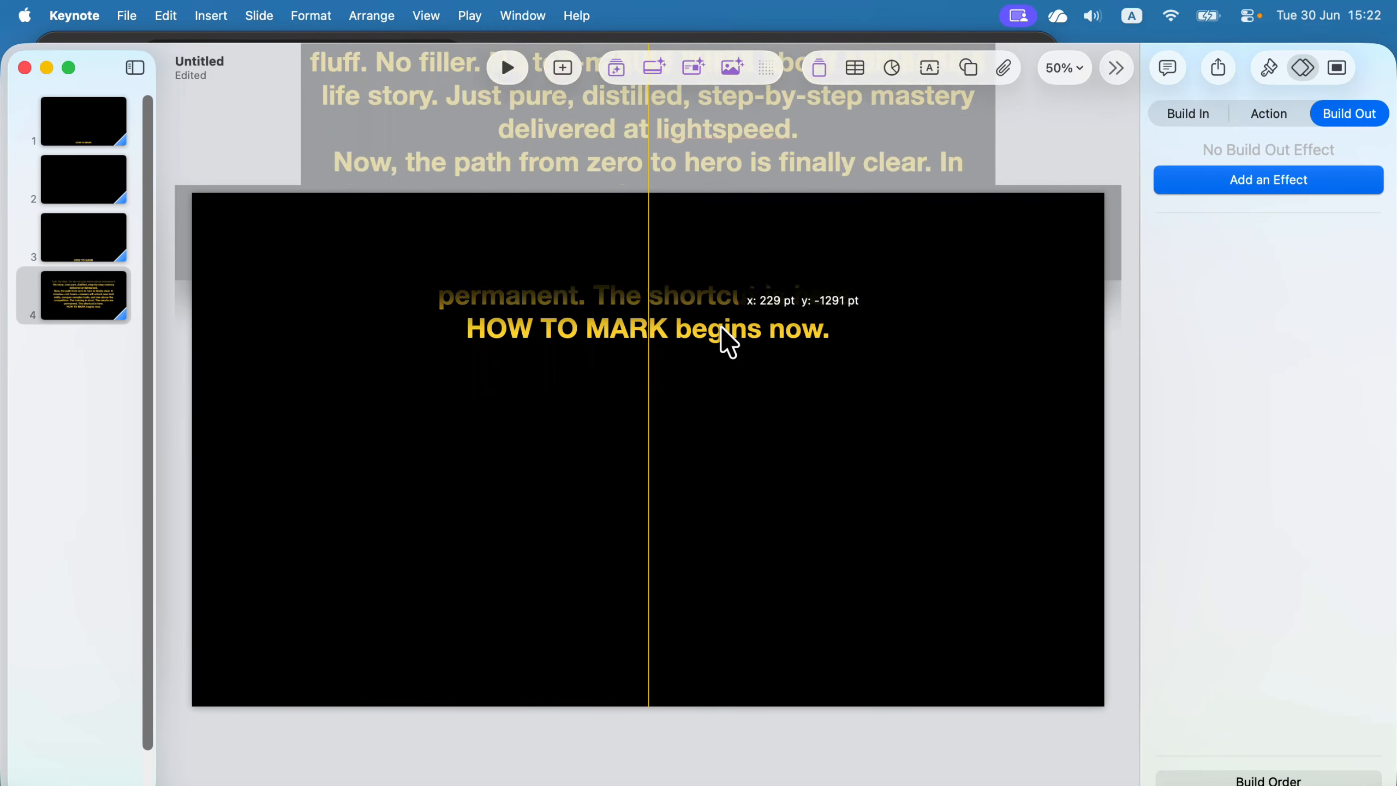